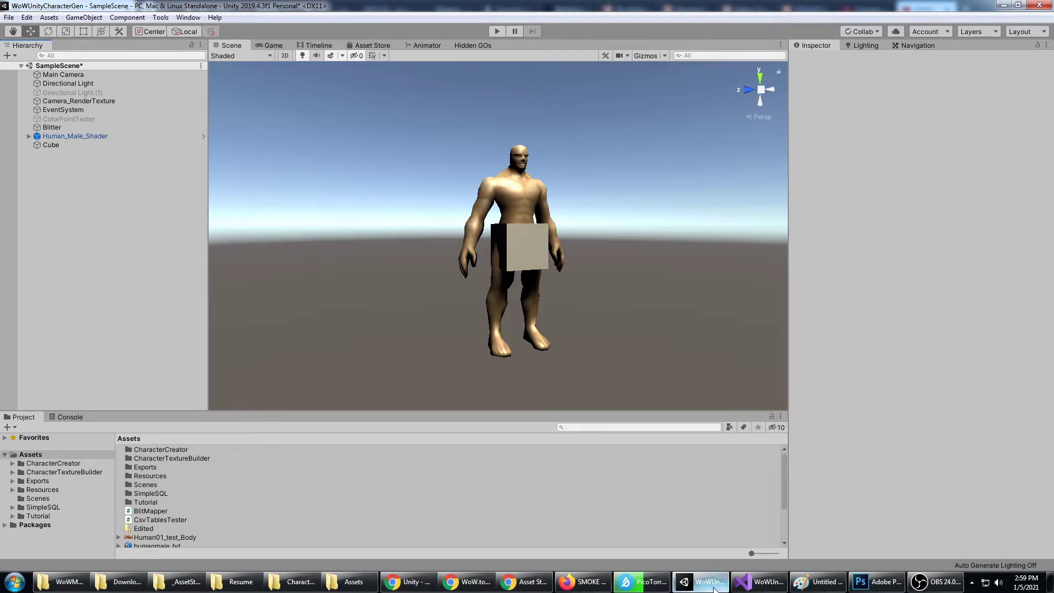
- Check the 3D Character Creator store page's product title, then return to Unity
{"action": "left_click", "coordinate": [525, 582]}
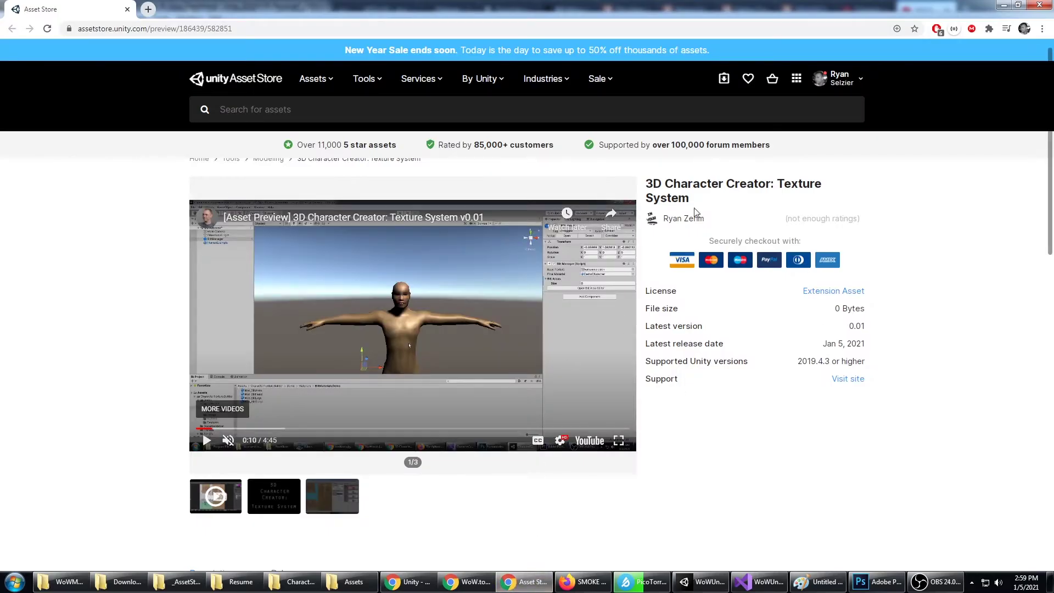
{"action": "left_click_drag", "start_coordinate": [653, 185], "coordinate": [742, 204]}
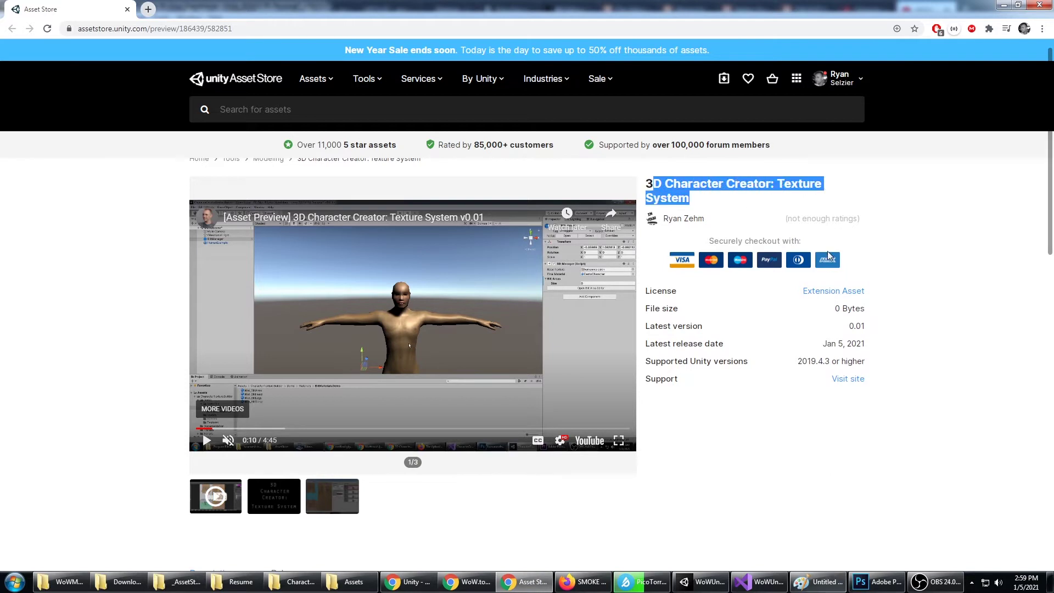
{"action": "left_click", "coordinate": [701, 581]}
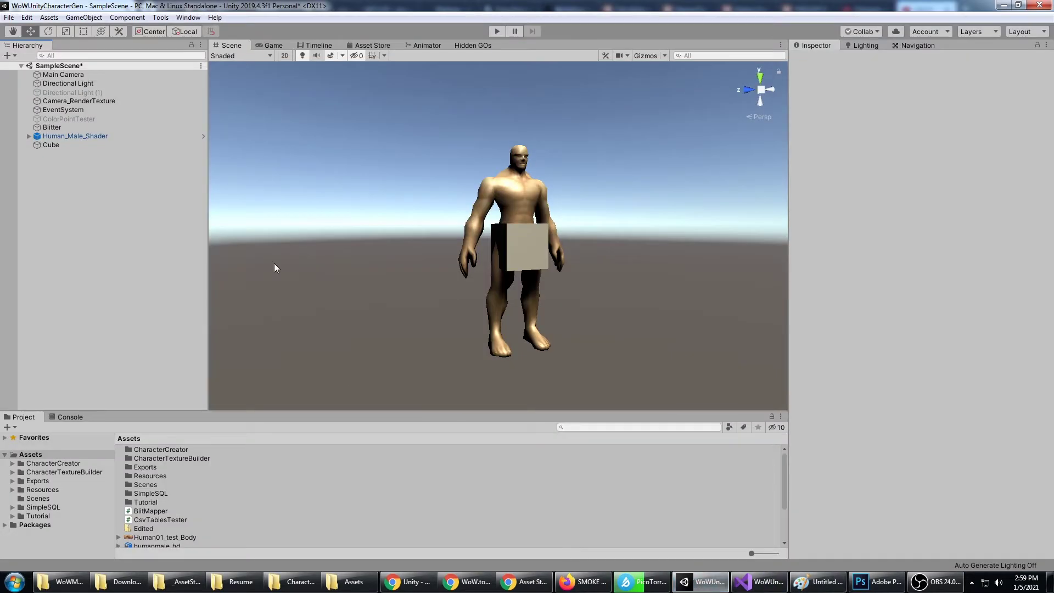
- Browse CharacterCreator > CharacterTextureBuilder in the Project panel and briefly select Human_Male_Shader
{"action": "left_click", "coordinate": [53, 464]}
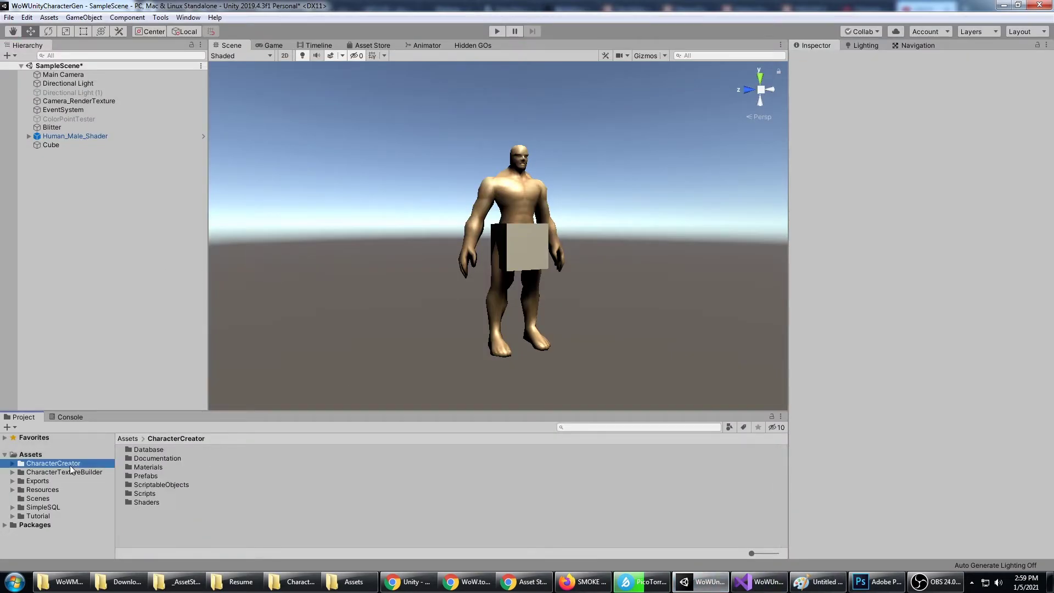
{"action": "left_click", "coordinate": [24, 472]}
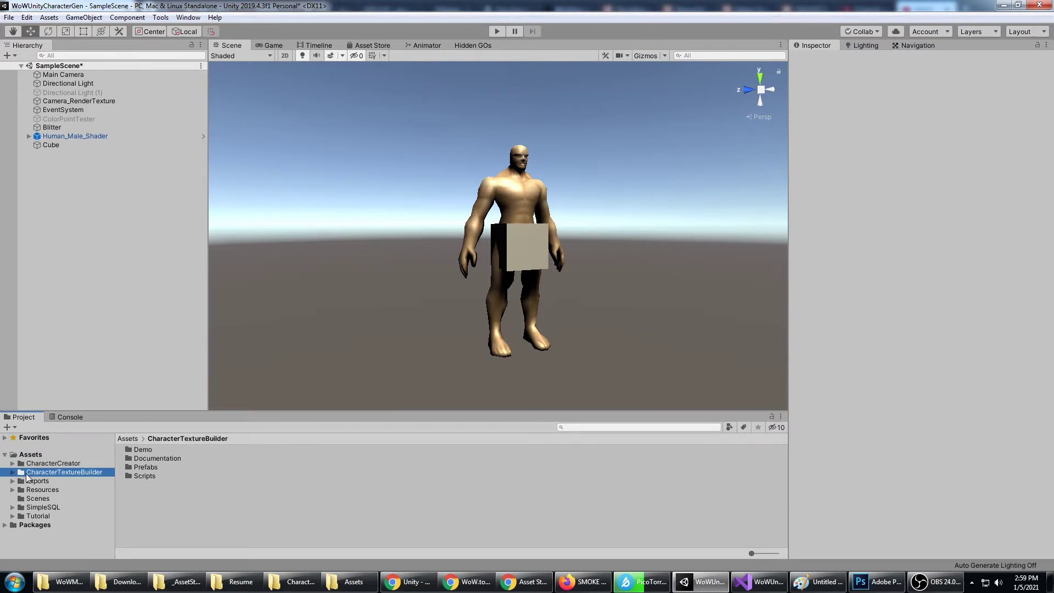
{"action": "left_click", "coordinate": [12, 472]}
{"action": "left_click", "coordinate": [12, 473]}
{"action": "left_click", "coordinate": [74, 137]}
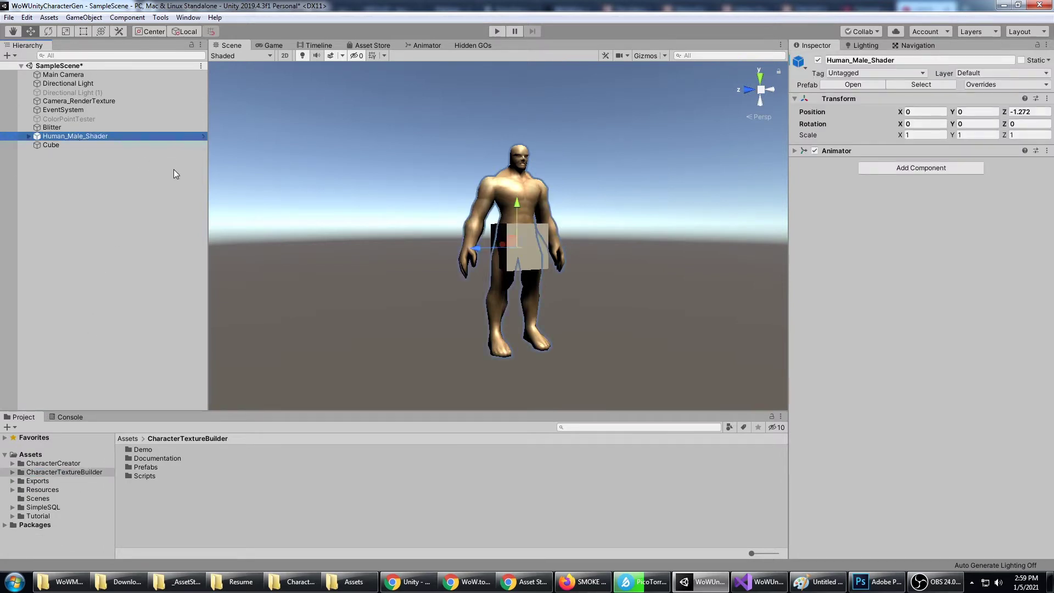
{"action": "left_click", "coordinate": [97, 204]}
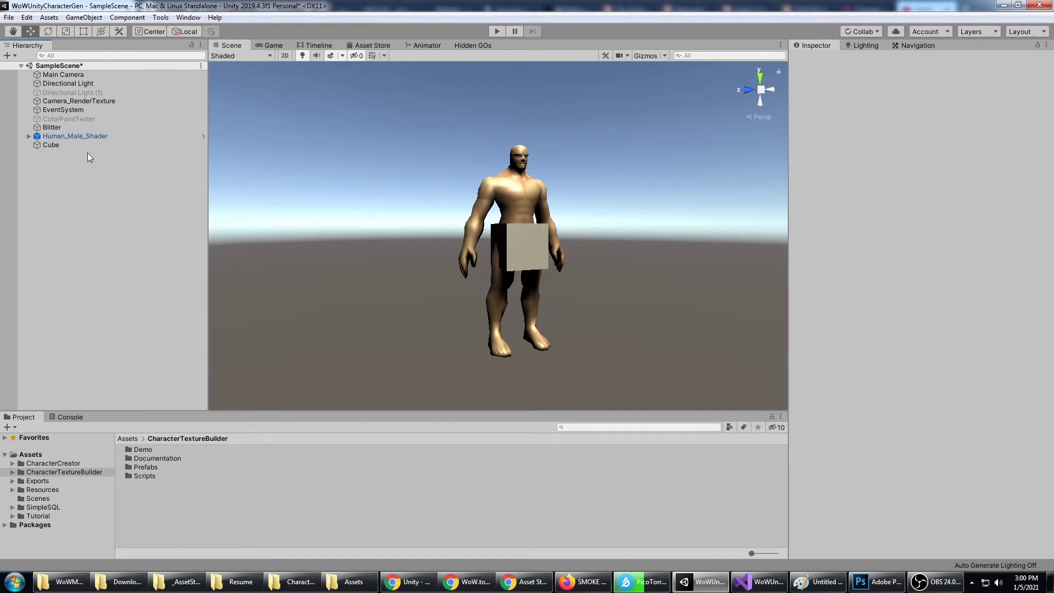
- Expand Human_Male_Shader > Main and select meshes 00 Eyebrows through 06 Hair_A_Skull
{"action": "left_click", "coordinate": [57, 136]}
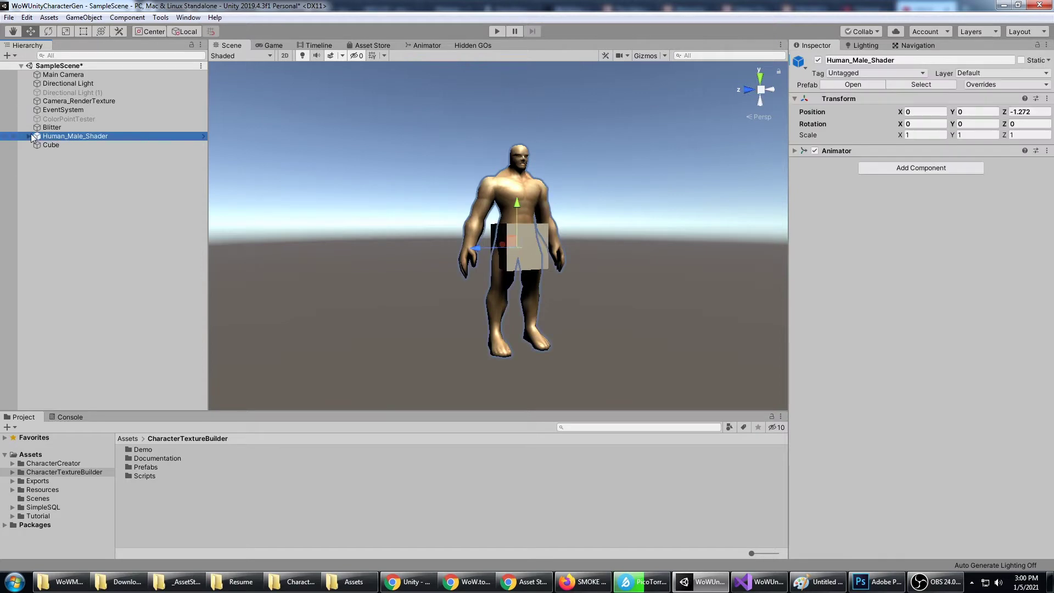
{"action": "left_click", "coordinate": [29, 136]}
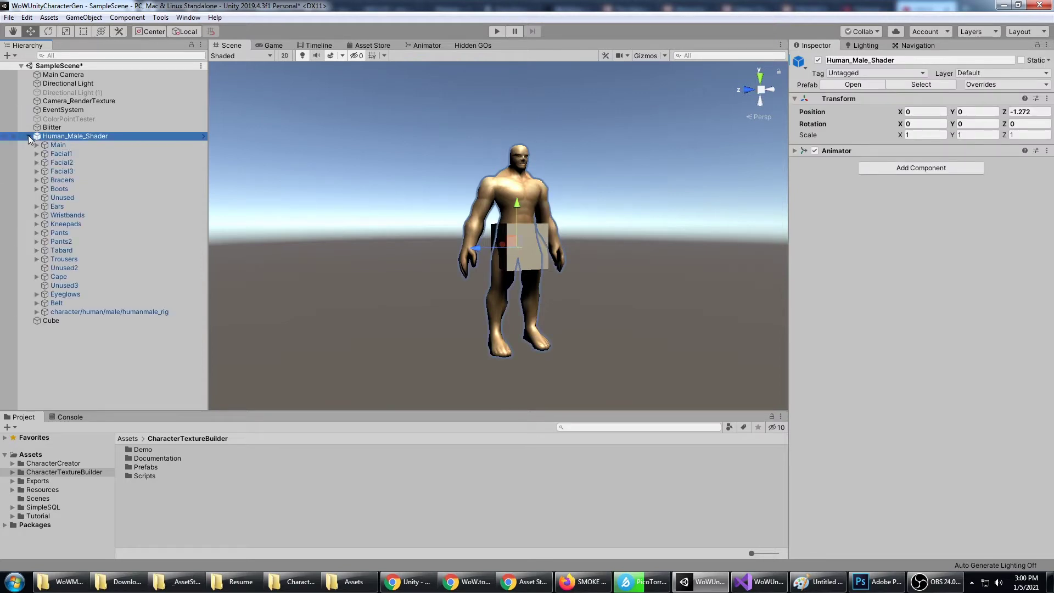
{"action": "left_click", "coordinate": [59, 145]}
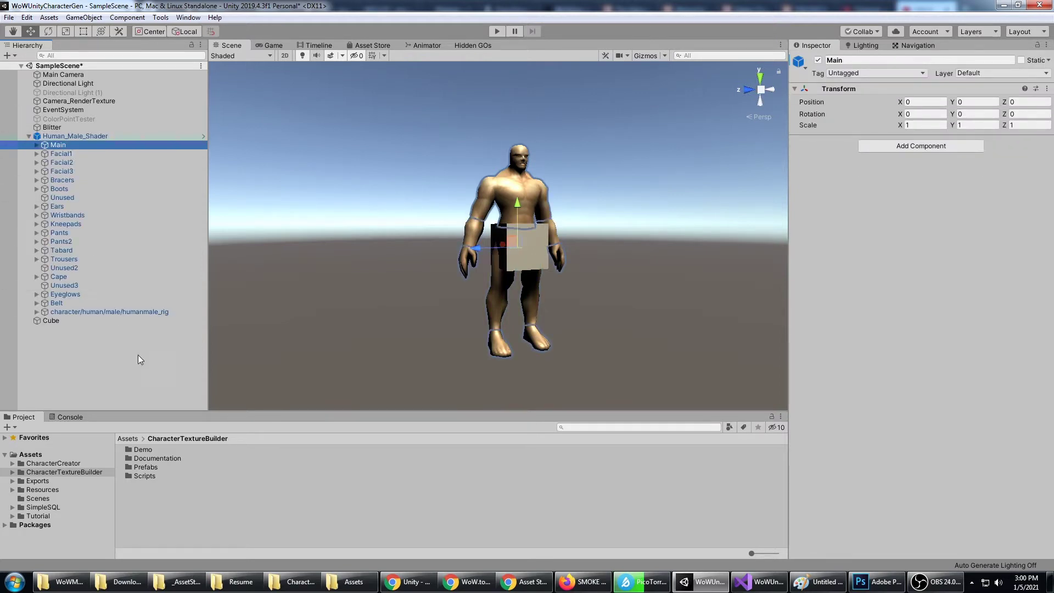
{"action": "left_click", "coordinate": [36, 145]}
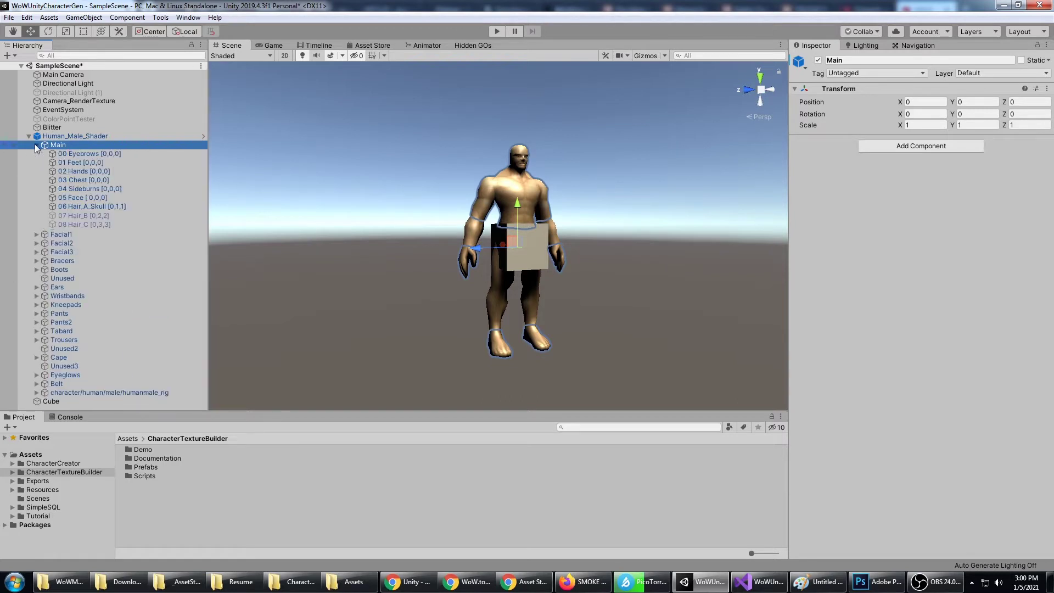
{"action": "left_click", "coordinate": [36, 145]}
{"action": "key", "text": "Left"}
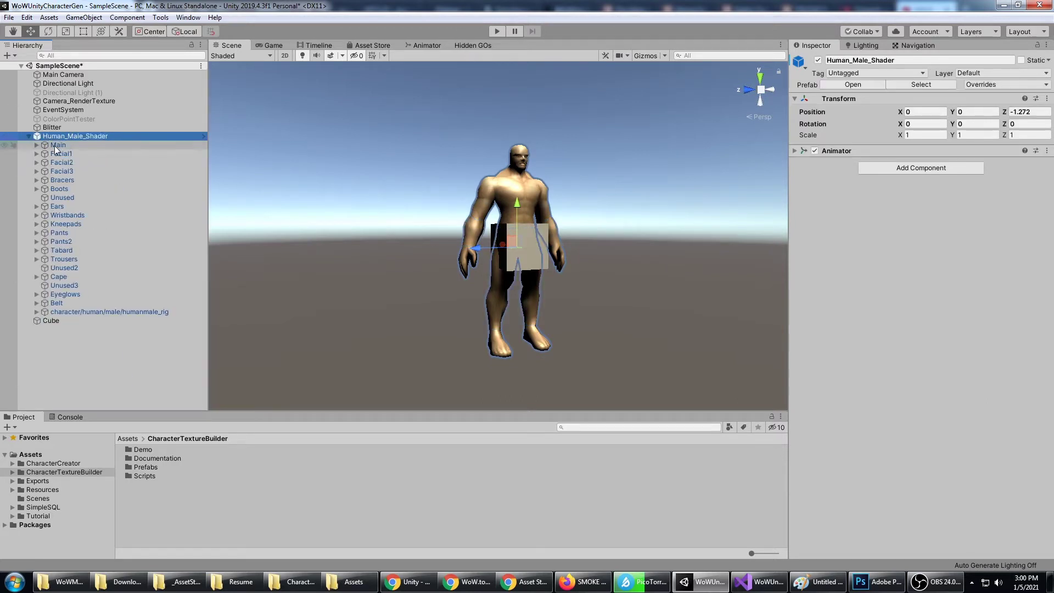
{"action": "left_click", "coordinate": [58, 146]}
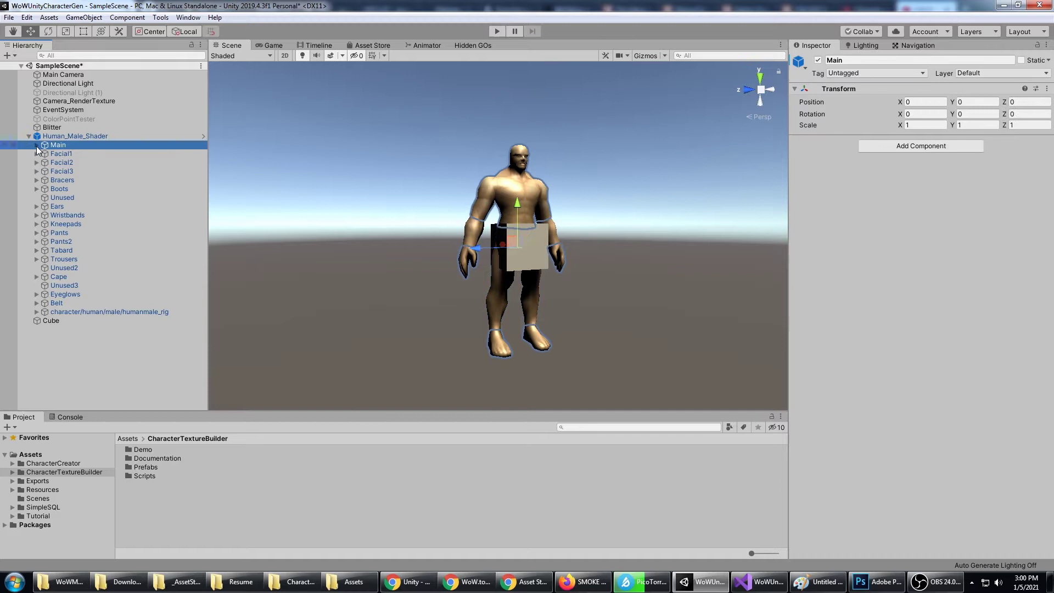
{"action": "left_click", "coordinate": [37, 144]}
{"action": "key", "text": "Down"}
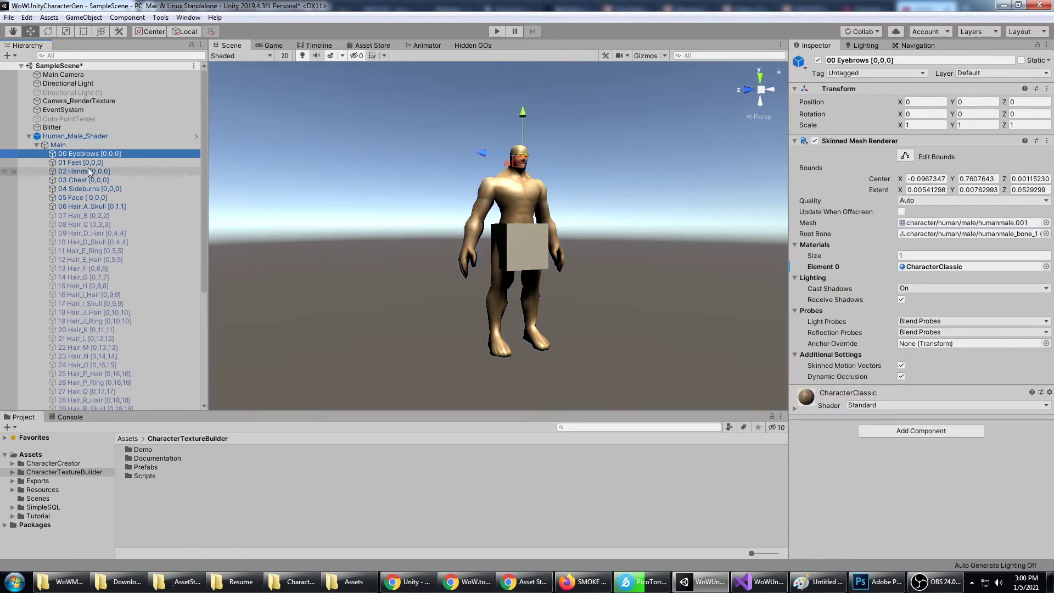
{"action": "left_click", "coordinate": [100, 207], "text": "shift"}
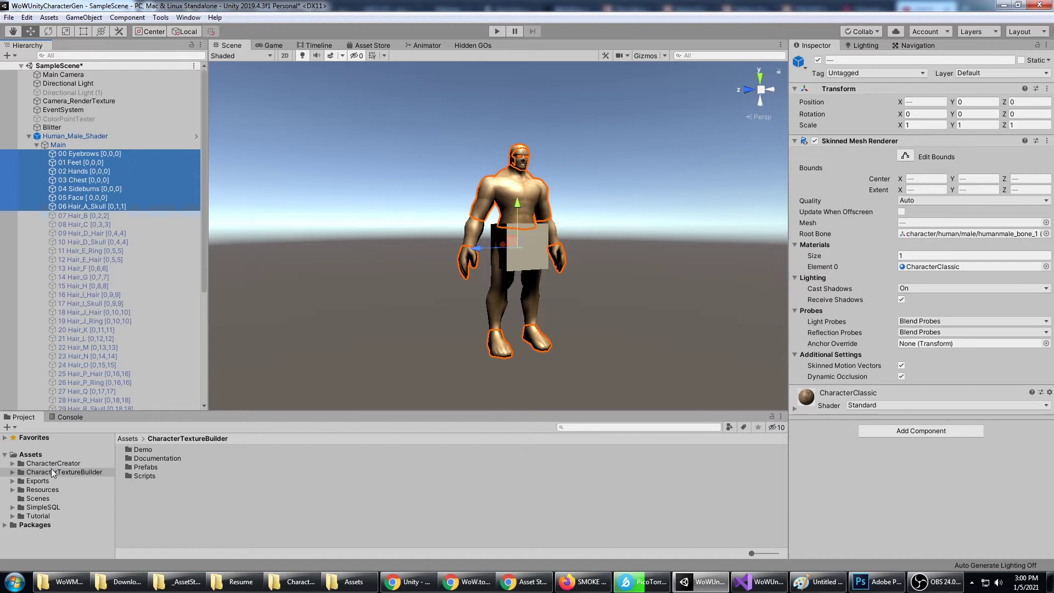
- Open the Demo Materials folder and ping the 00 Eyebrows mesh's CharacterClassic material
{"action": "double_click", "coordinate": [148, 451]}
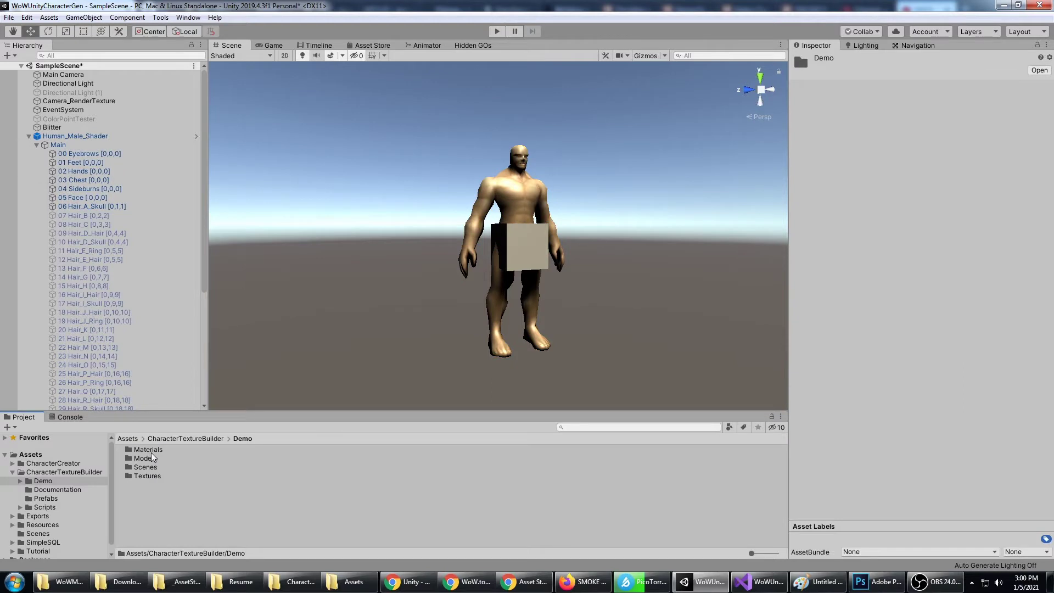
{"action": "double_click", "coordinate": [150, 451]}
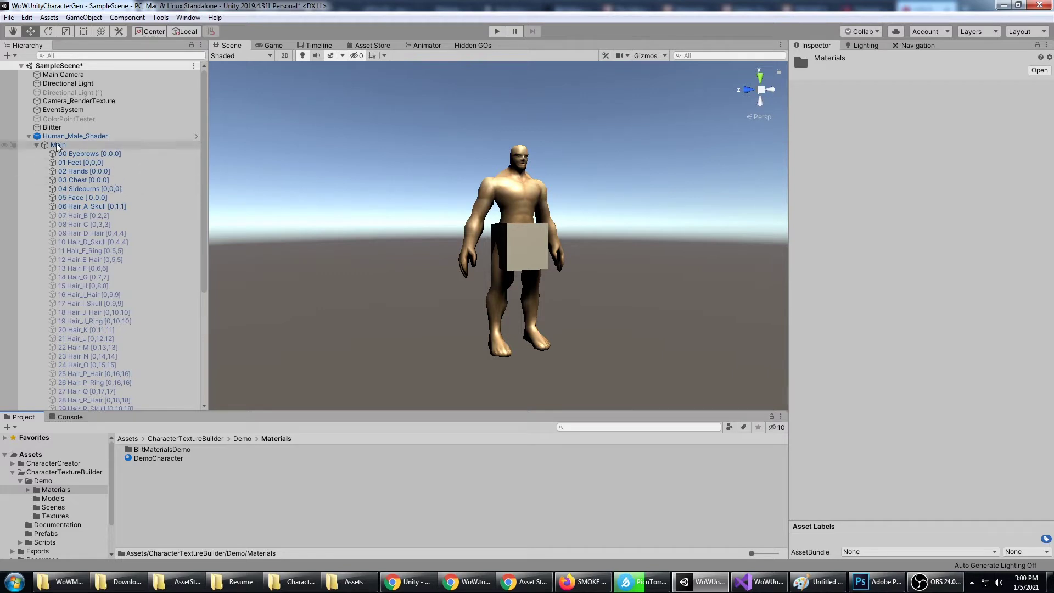
{"action": "left_click", "coordinate": [37, 145]}
{"action": "left_click", "coordinate": [37, 145]}
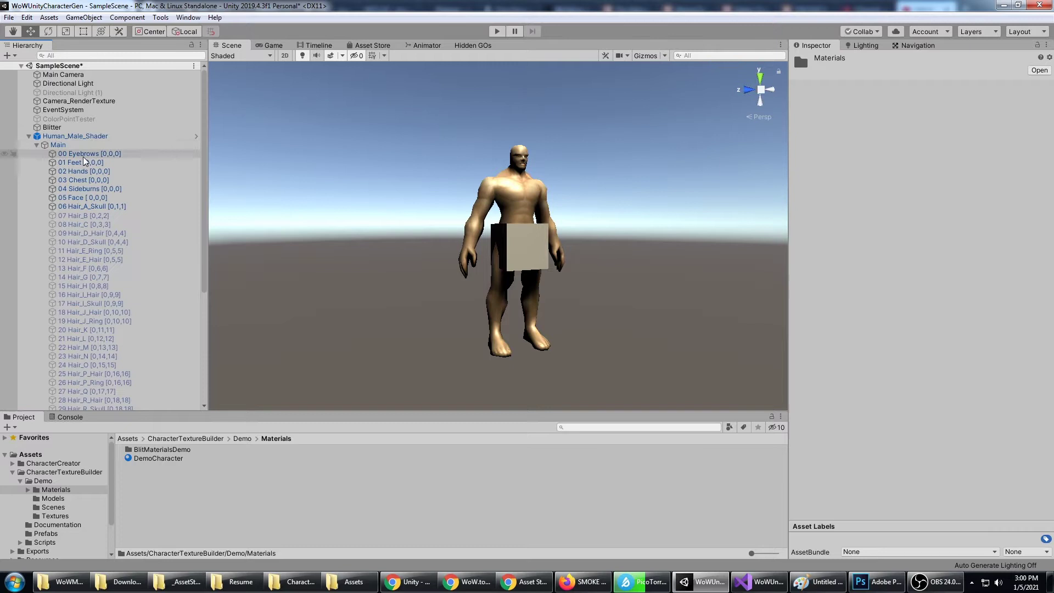
{"action": "left_click", "coordinate": [88, 154]}
{"action": "left_click", "coordinate": [934, 266]}
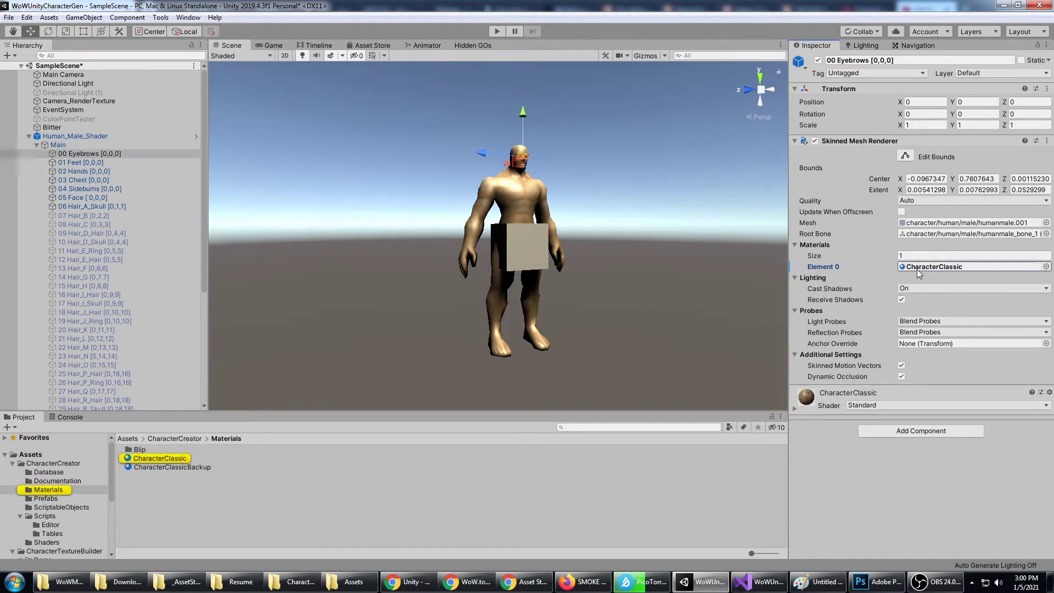
- Rename Blitter to BlitManager and try dropping CharacterClassic into its Base Texture slot
{"action": "left_click", "coordinate": [54, 128]}
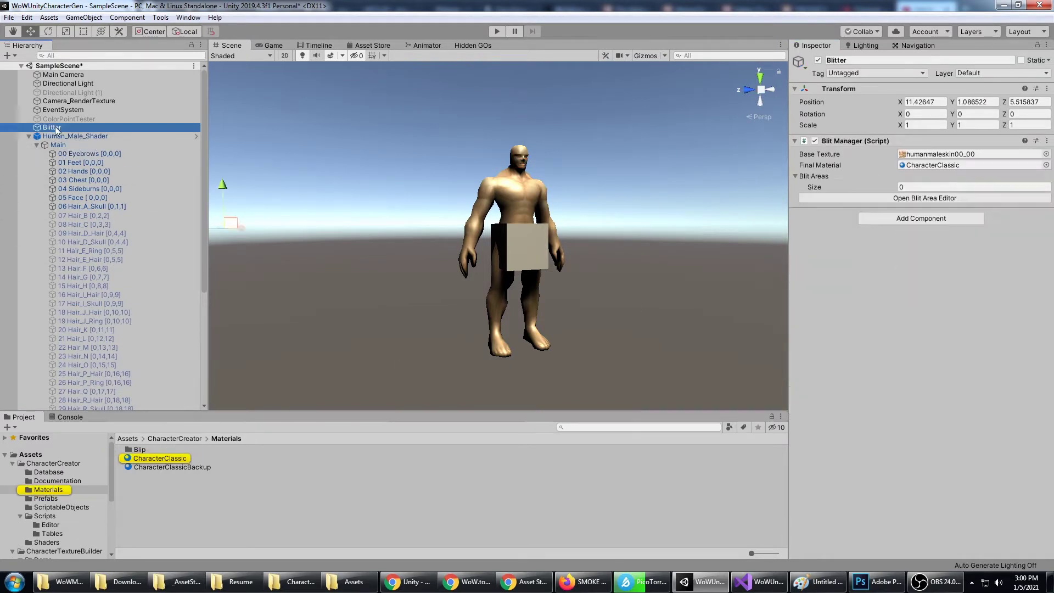
{"action": "left_click", "coordinate": [77, 128]}
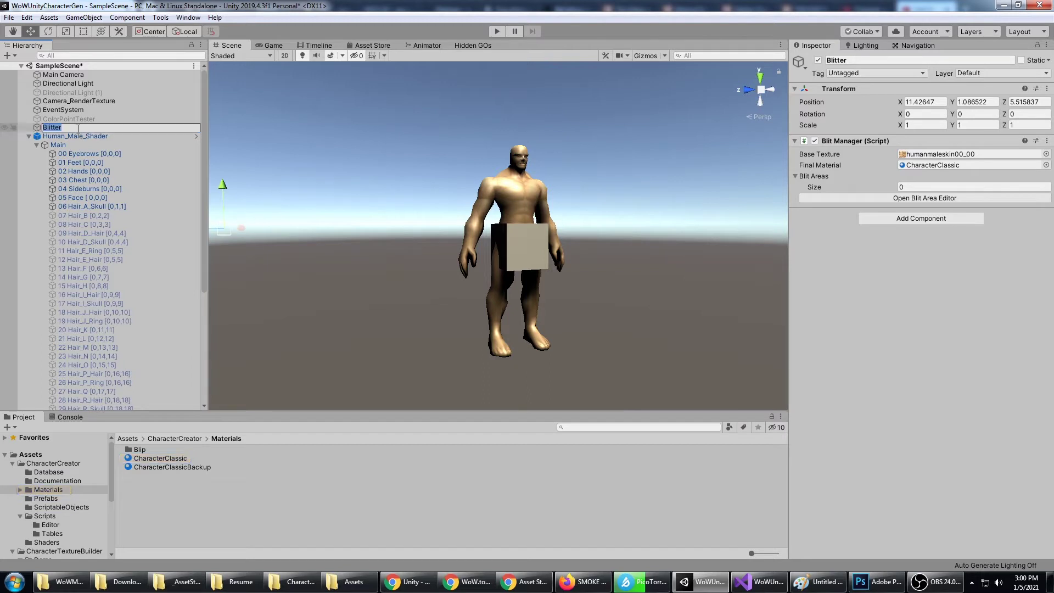
{"action": "type", "text": "BlitManab"}
{"action": "type", "text": "er"}
{"action": "key", "text": "Return"}
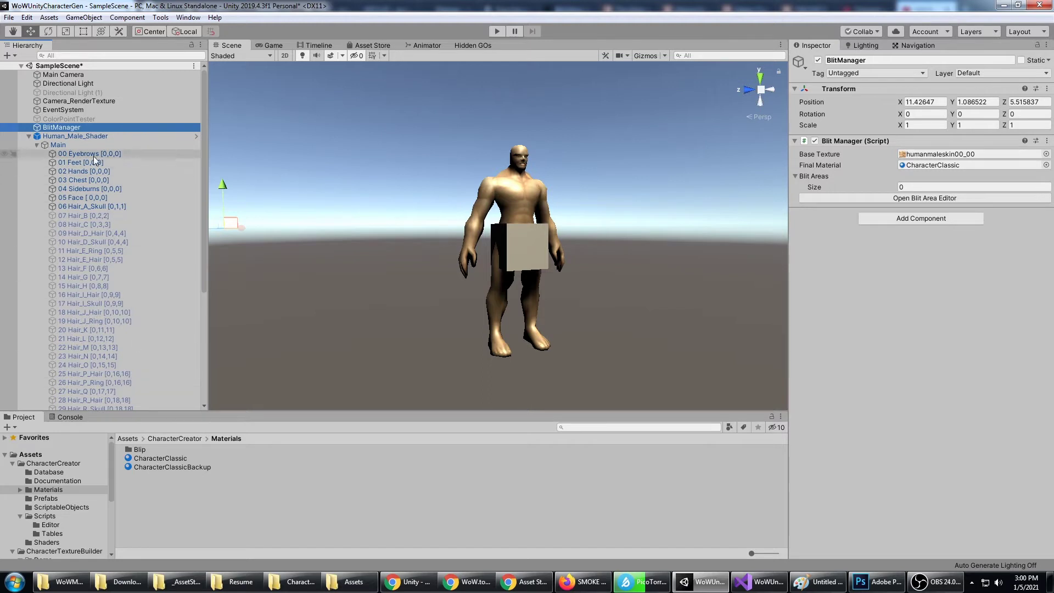
{"action": "left_click_drag", "start_coordinate": [150, 459], "coordinate": [947, 170]}
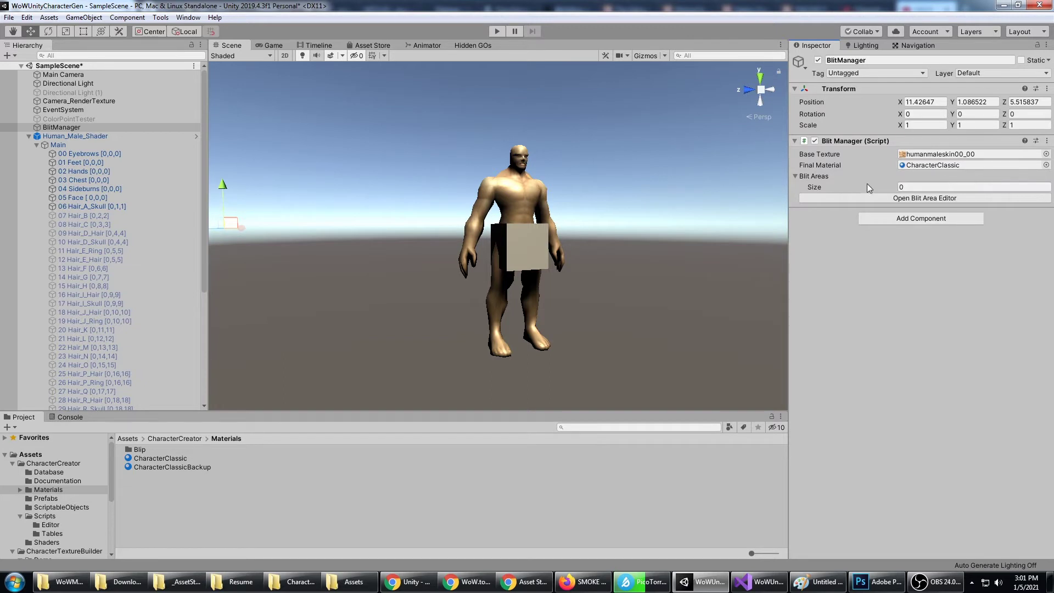
- Open the Blit Area Editor, then preview War_CharacterSkinLayoutFull from Documentation in Photoshop
{"action": "left_click", "coordinate": [915, 198]}
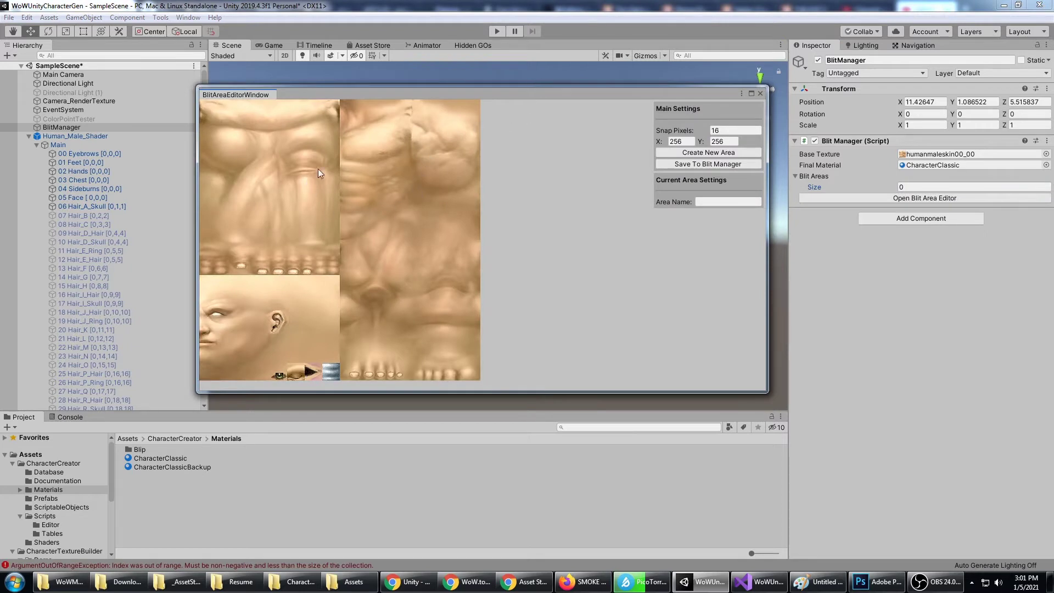
{"action": "left_click_drag", "start_coordinate": [456, 94], "coordinate": [473, 77]}
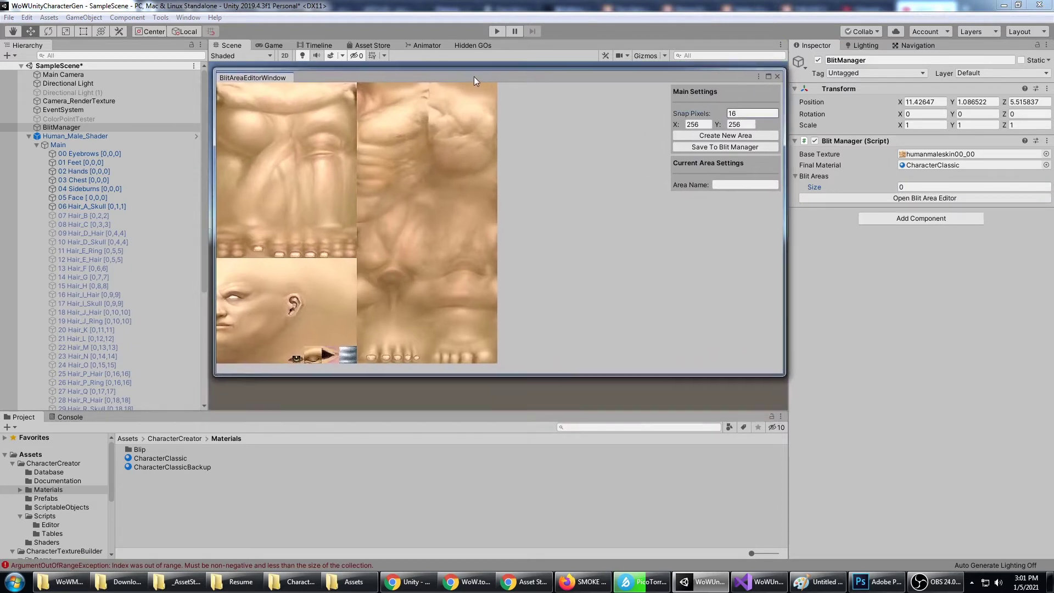
{"action": "left_click", "coordinate": [67, 483]}
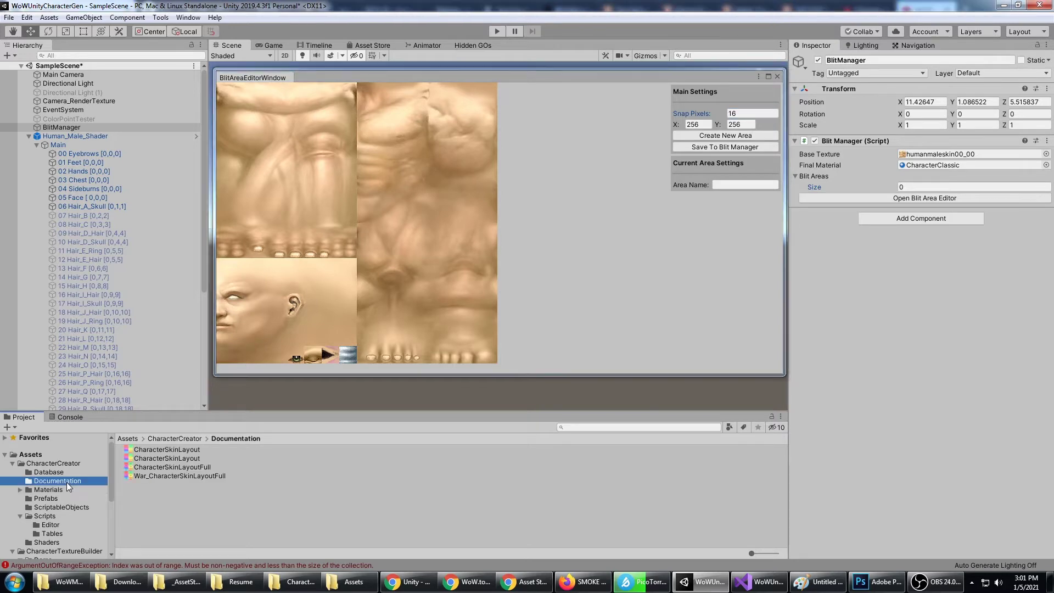
{"action": "left_click", "coordinate": [167, 467]}
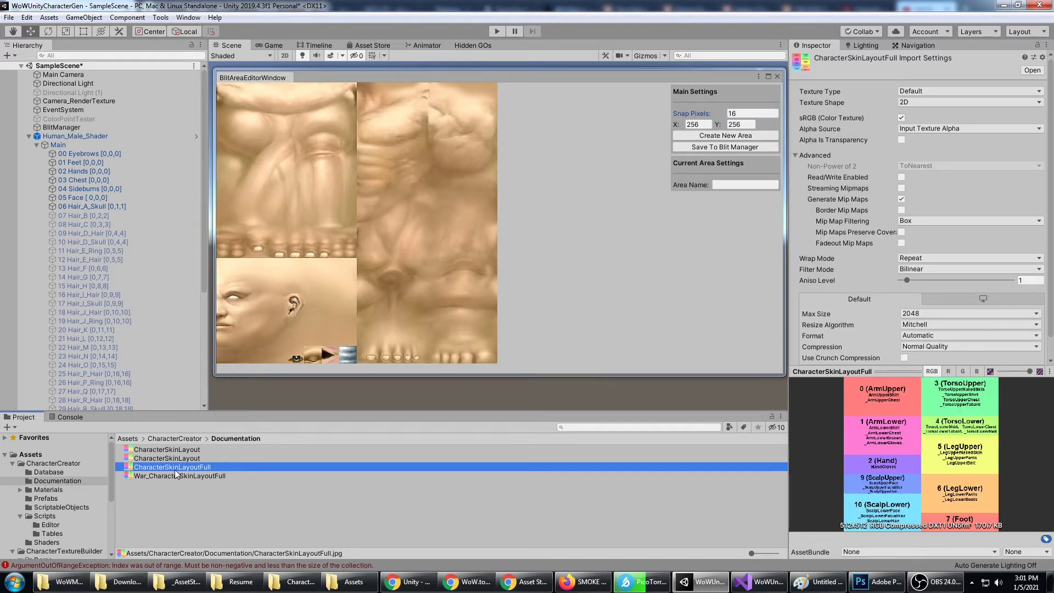
{"action": "left_click", "coordinate": [178, 475]}
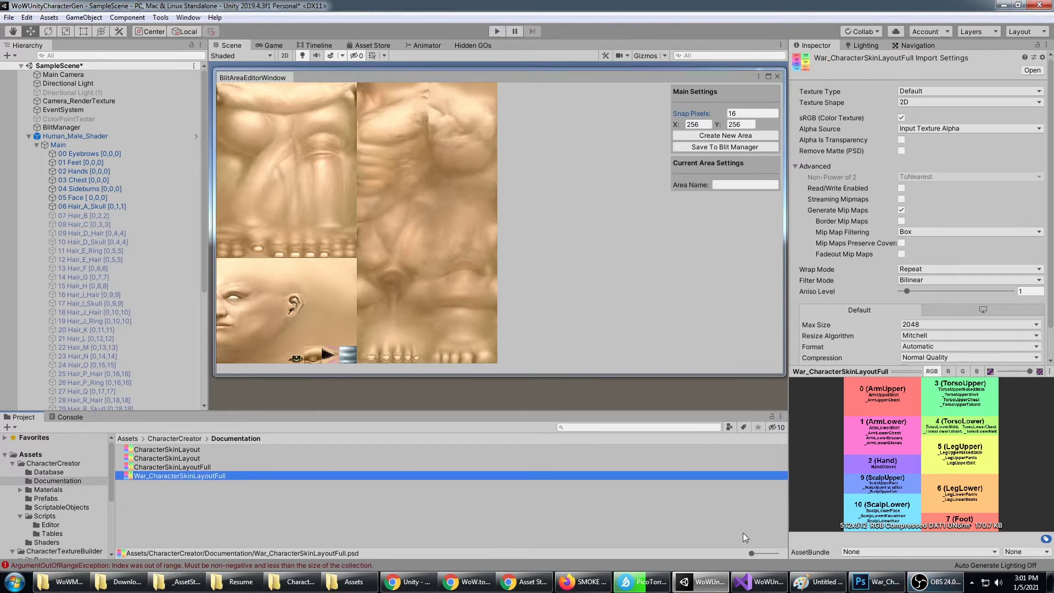
{"action": "left_click", "coordinate": [878, 584]}
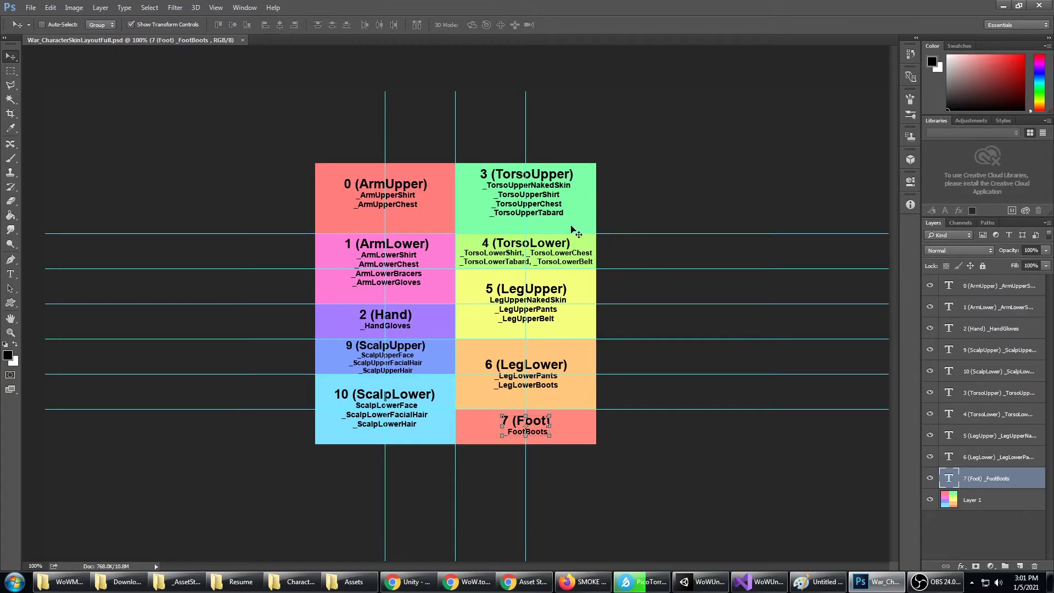
- Measure the 0 (ArmUpper) and 2 (Hand) areas with marquee selections, then return to Unity
{"action": "left_click", "coordinate": [11, 71]}
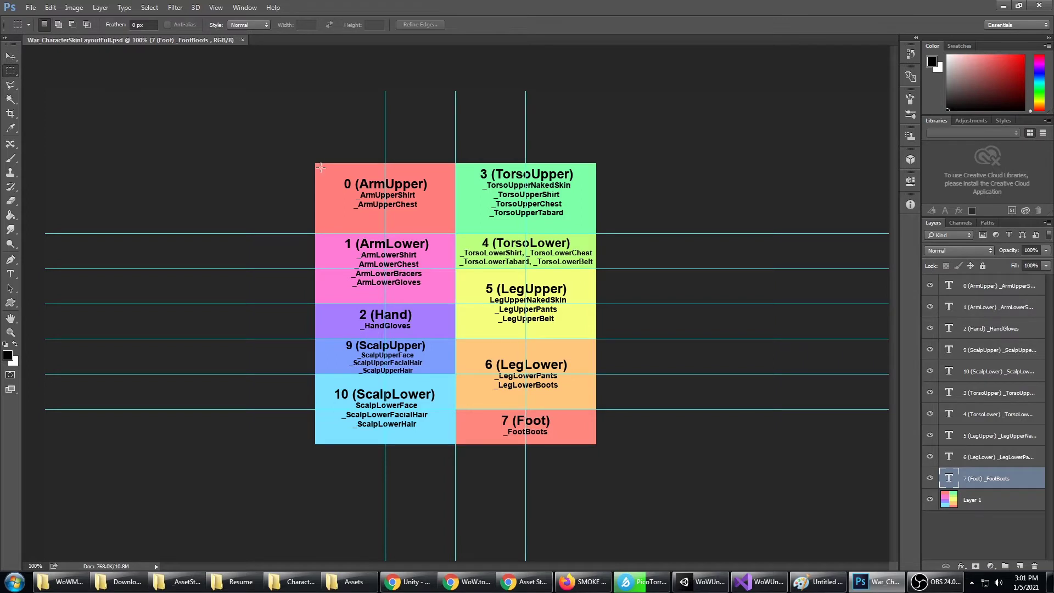
{"action": "left_click_drag", "start_coordinate": [316, 164], "coordinate": [457, 232]}
{"action": "left_click_drag", "start_coordinate": [316, 304], "coordinate": [457, 339]}
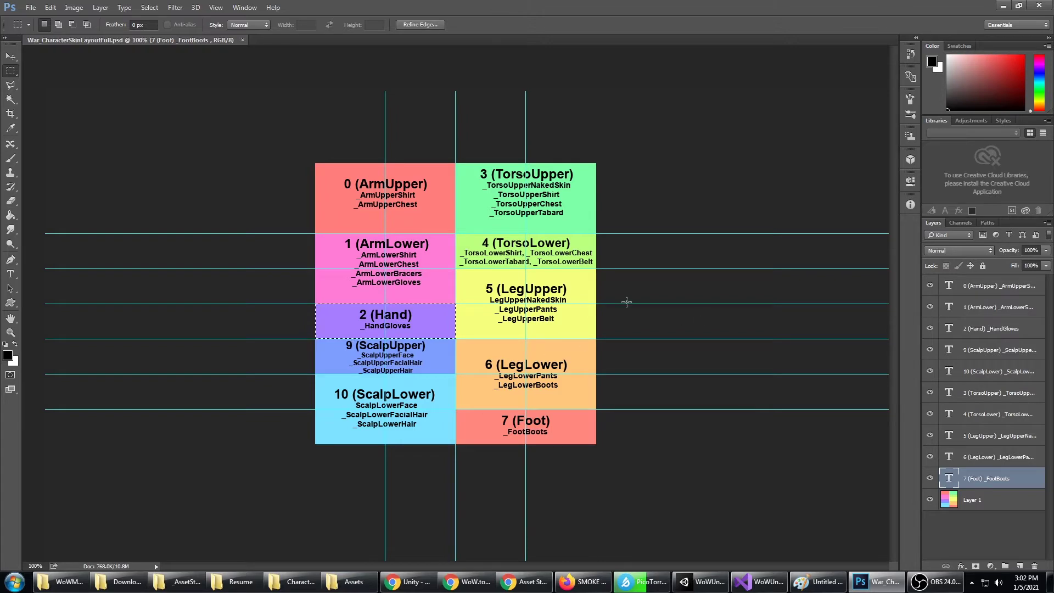
{"action": "key", "text": "alt+Tab"}
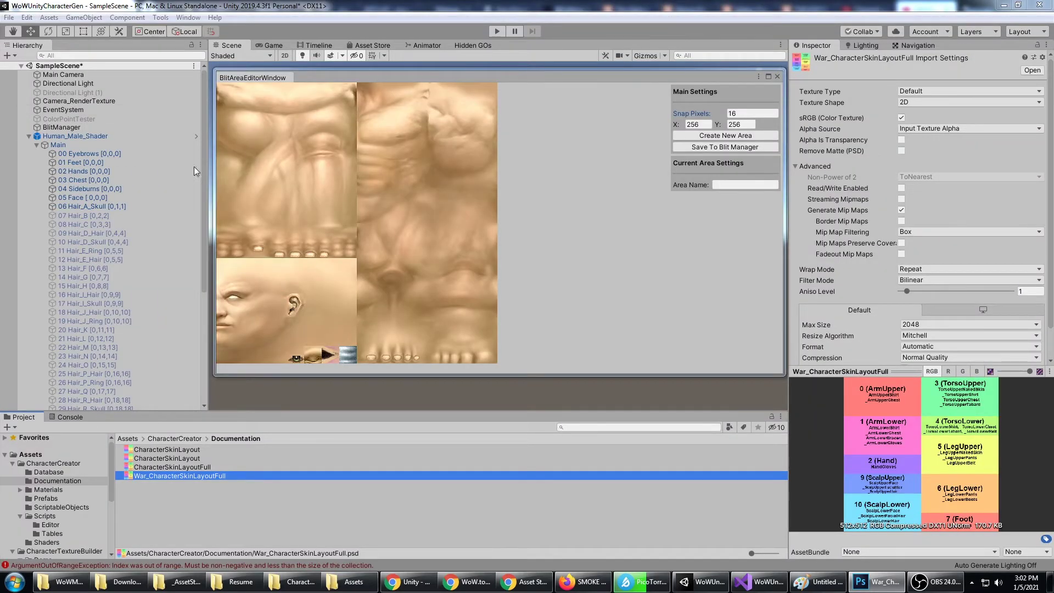
- Enlarge the area editor window and set area height 128 with 64-pixel snapping
{"action": "left_click_drag", "start_coordinate": [324, 80], "coordinate": [206, 72]}
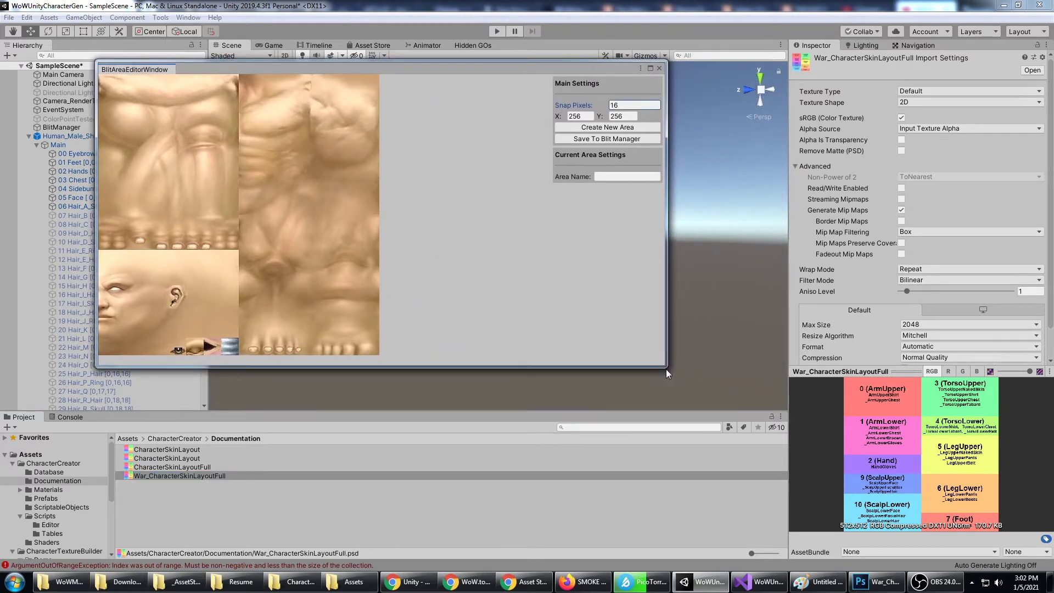
{"action": "left_click_drag", "start_coordinate": [666, 369], "coordinate": [778, 466]}
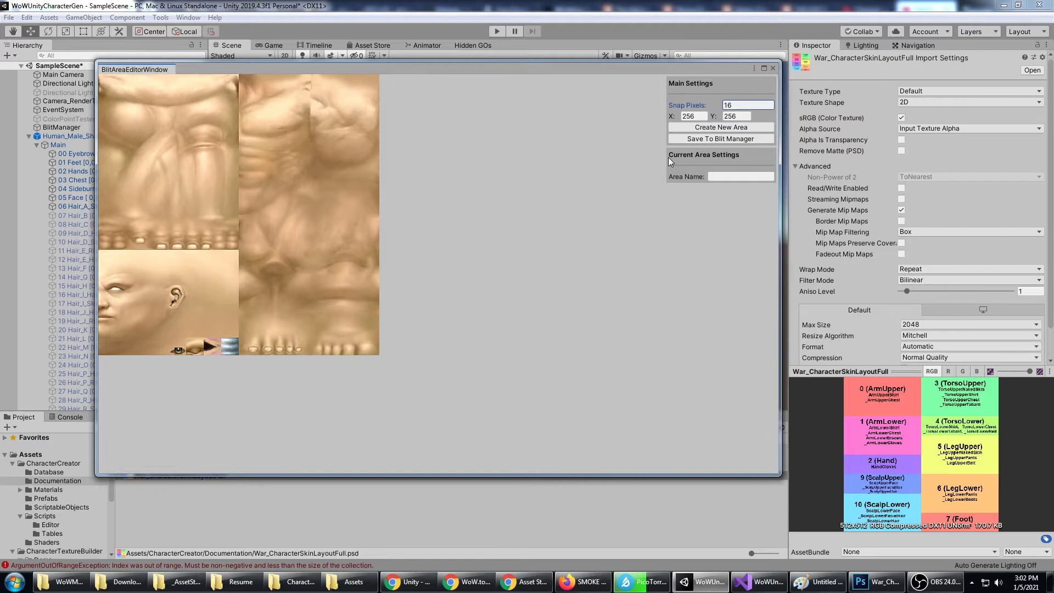
{"action": "left_click", "coordinate": [738, 117]}
{"action": "type", "text": "128"}
{"action": "key", "text": "Tab"}
{"action": "type", "text": "64"}
{"action": "left_click", "coordinate": [738, 116]}
- Create a new red-tinted blit area and name it ArmUpper
{"action": "left_click", "coordinate": [729, 128]}
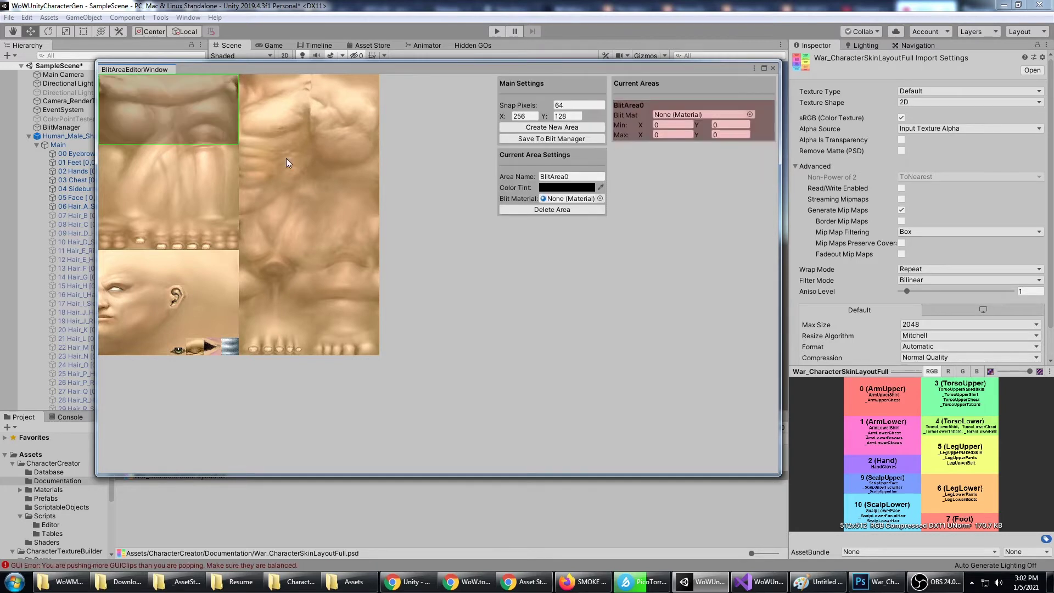
{"action": "left_click", "coordinate": [567, 187]}
{"action": "left_click", "coordinate": [1015, 346]}
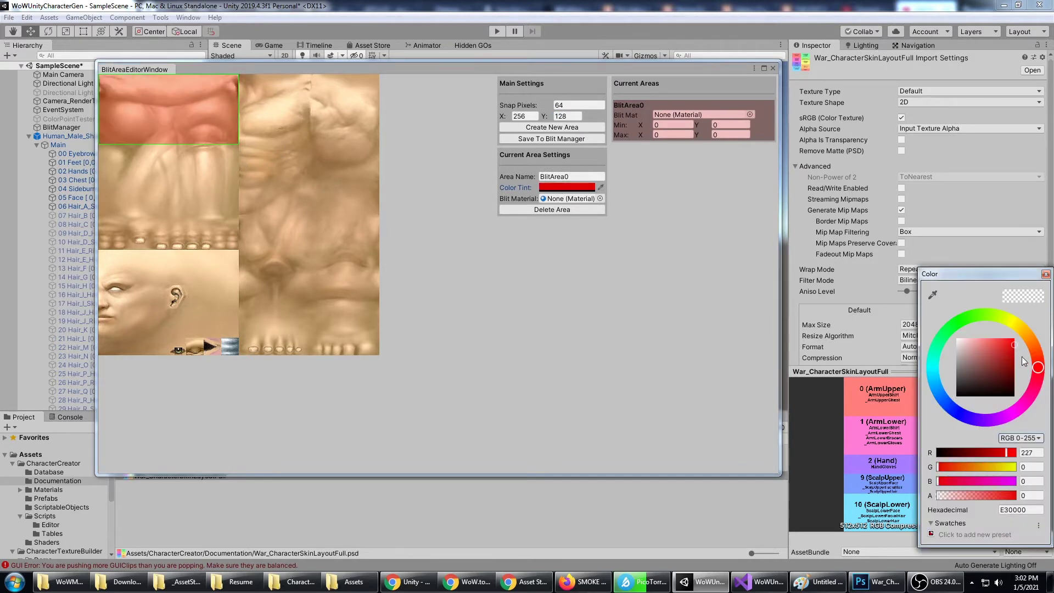
{"action": "left_click", "coordinate": [514, 275]}
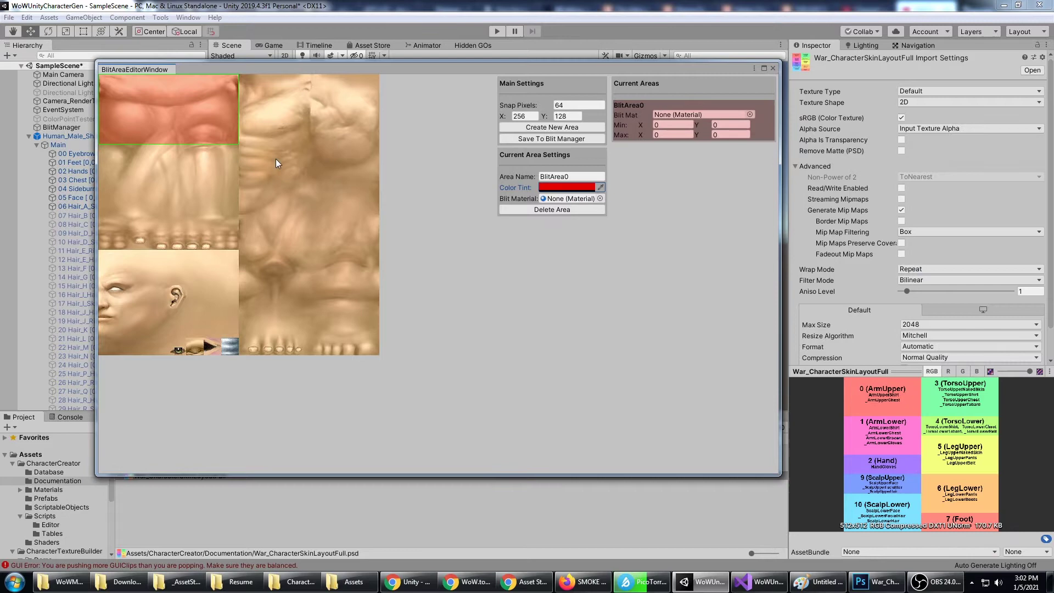
{"action": "left_click", "coordinate": [877, 581]}
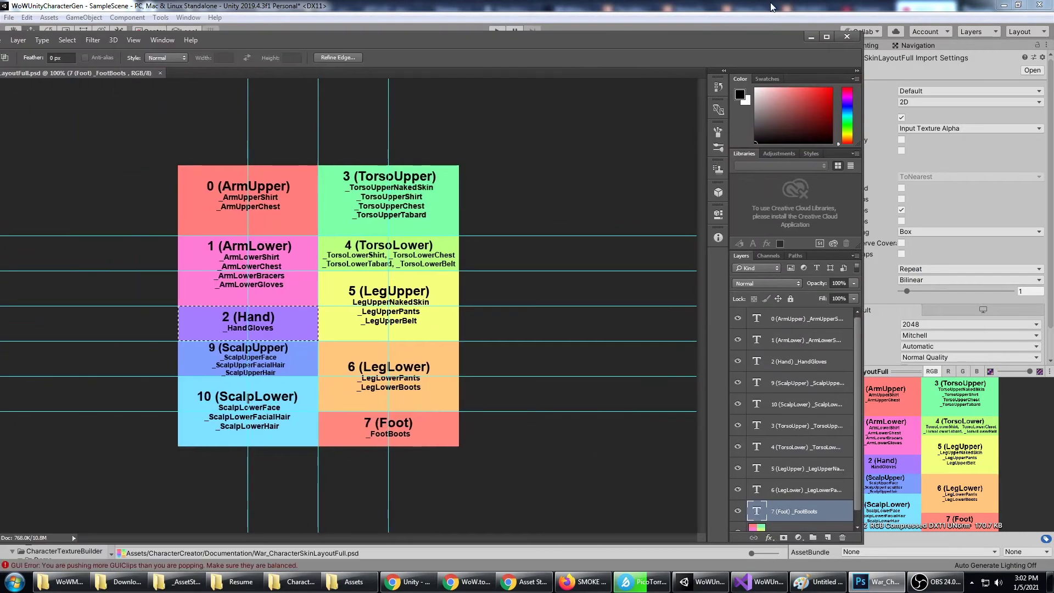
{"action": "left_click", "coordinate": [771, 6]}
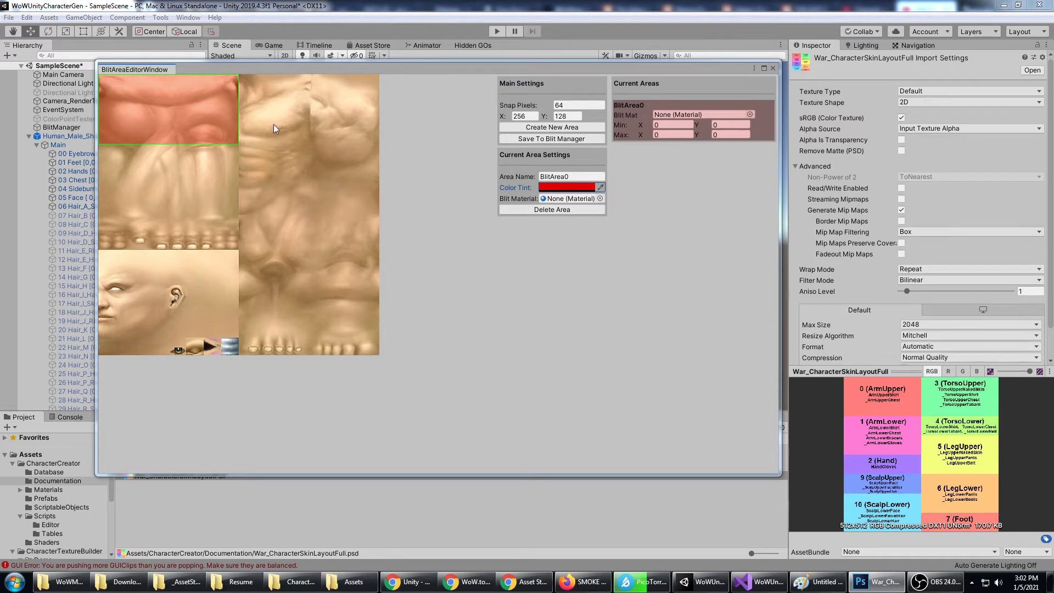
{"action": "left_click", "coordinate": [566, 175]}
{"action": "type", "text": "ArmUpper"}
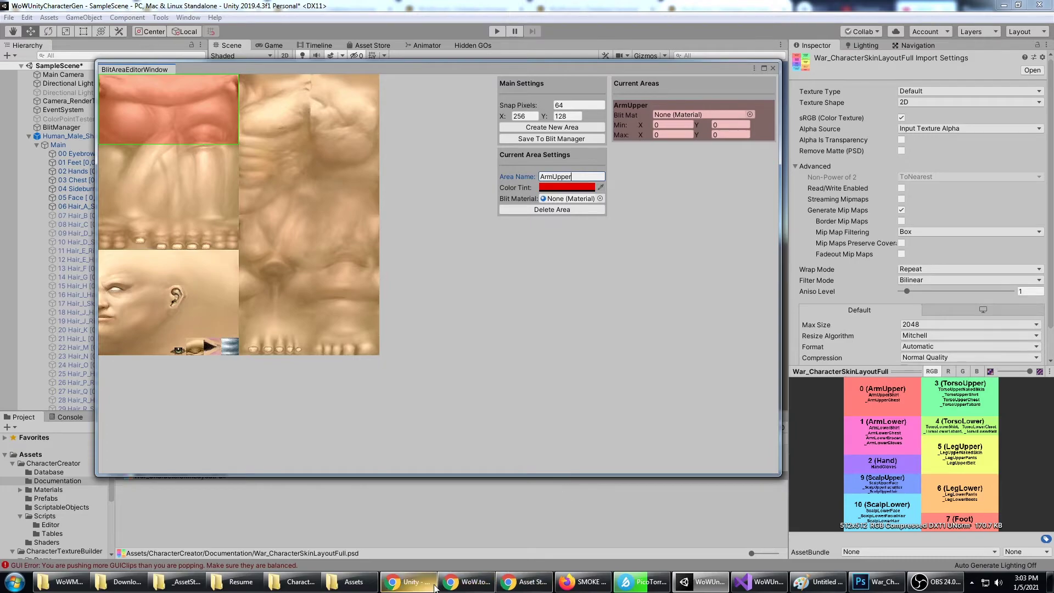
{"action": "left_click", "coordinate": [457, 585]}
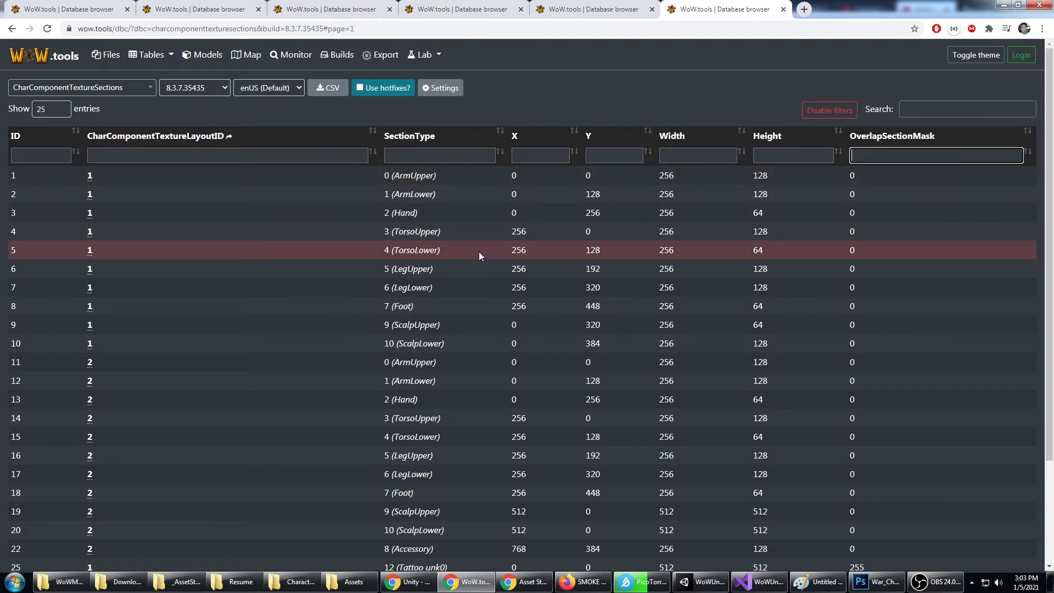
- Scroll the CharComponentTextureSections table to read section X, Y, width and height, then return to Unity
{"action": "scroll", "coordinate": [475, 251], "scroll_direction": "down", "scroll_amount": 3}
{"action": "scroll", "coordinate": [475, 252], "scroll_direction": "up", "scroll_amount": 3}
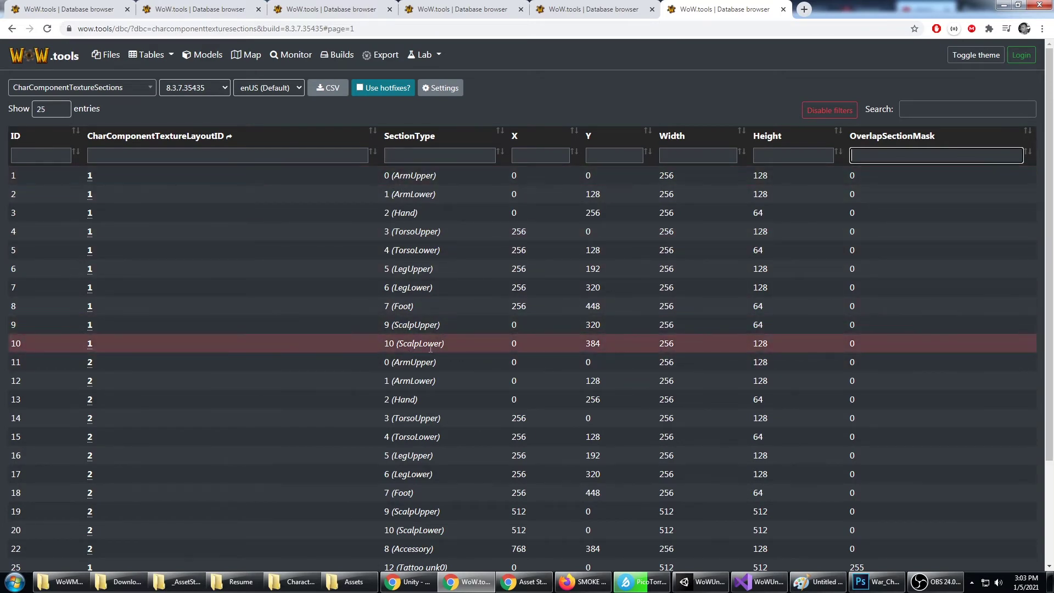
{"action": "scroll", "coordinate": [431, 349], "scroll_direction": "down", "scroll_amount": 3}
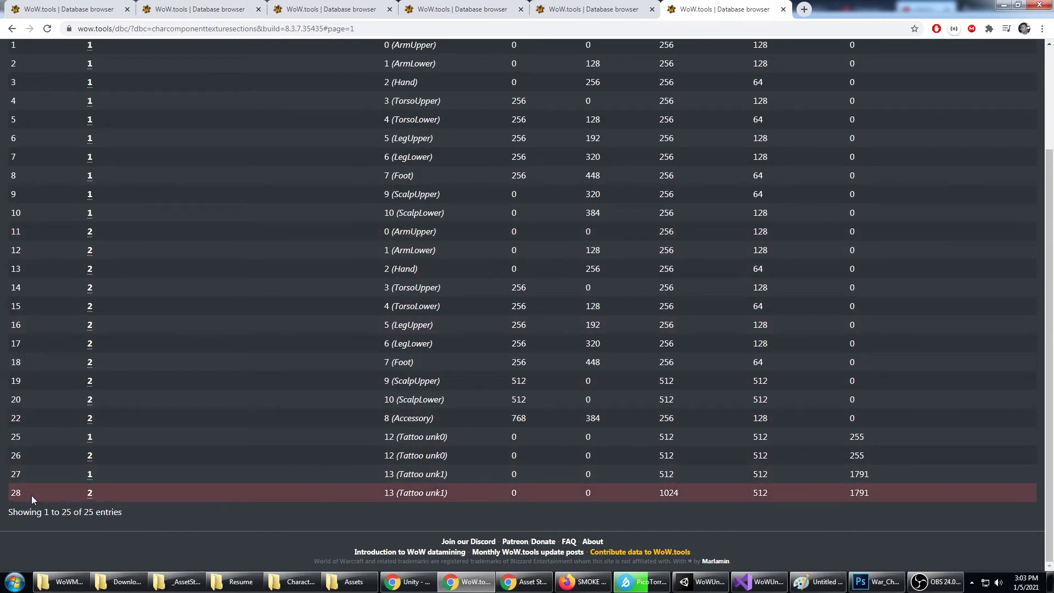
{"action": "scroll", "coordinate": [390, 256], "scroll_direction": "up", "scroll_amount": 3}
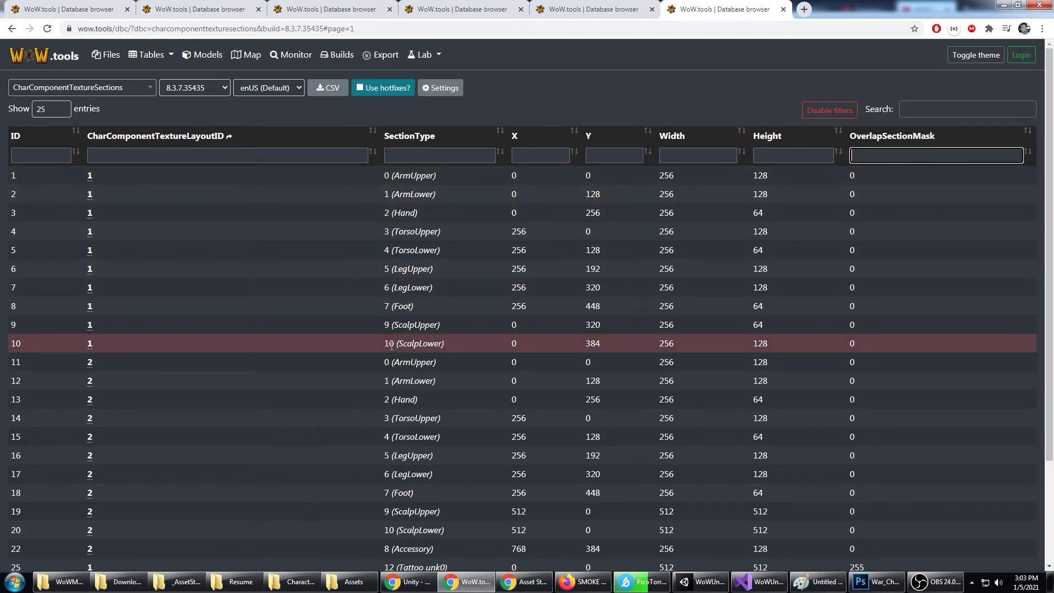
{"action": "left_click", "coordinate": [693, 581]}
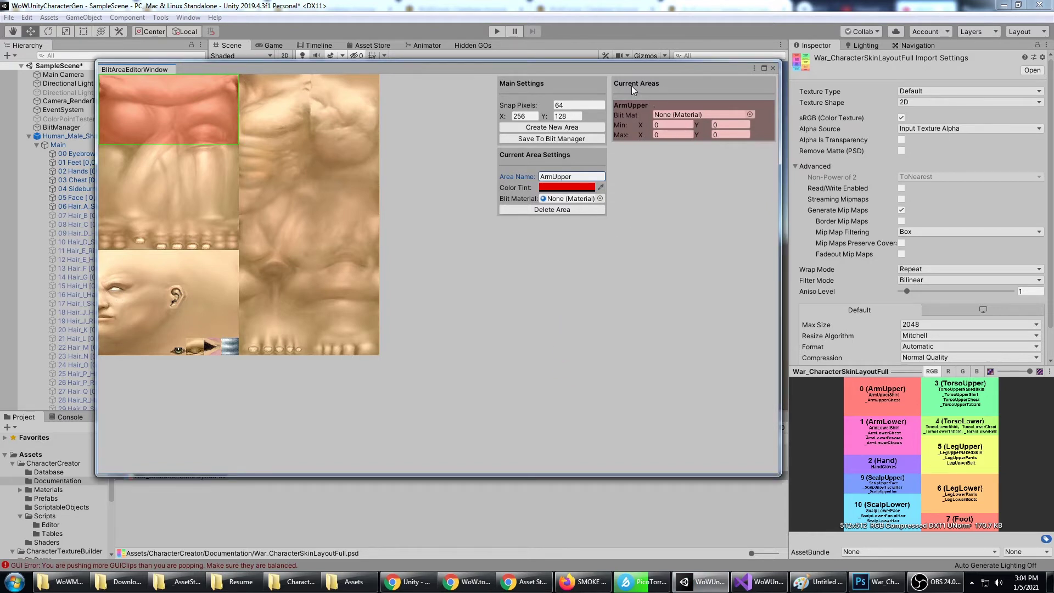
- Set BlitManager's Blit Areas size to 10, compare with WoW.tools, then reset it to 0
{"action": "left_click", "coordinate": [57, 126]}
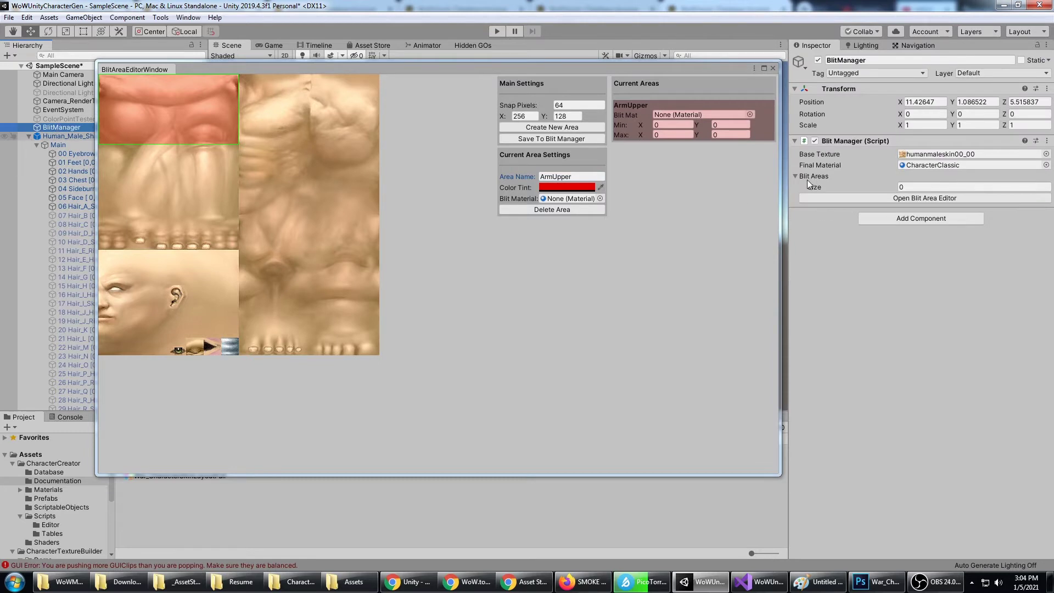
{"action": "left_click", "coordinate": [919, 187]}
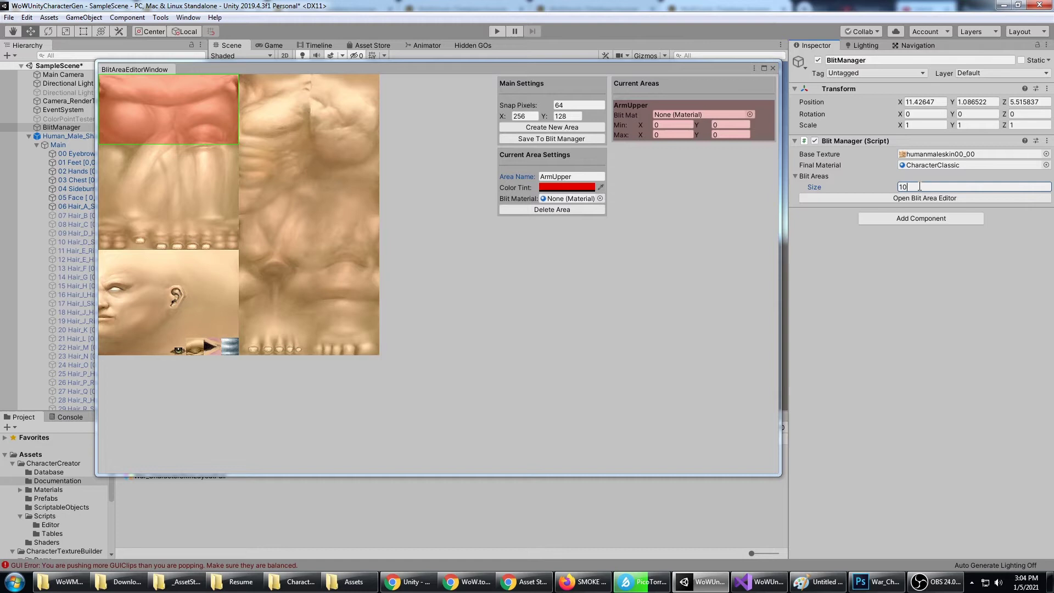
{"action": "type", "text": "10"}
{"action": "key", "text": "Return"}
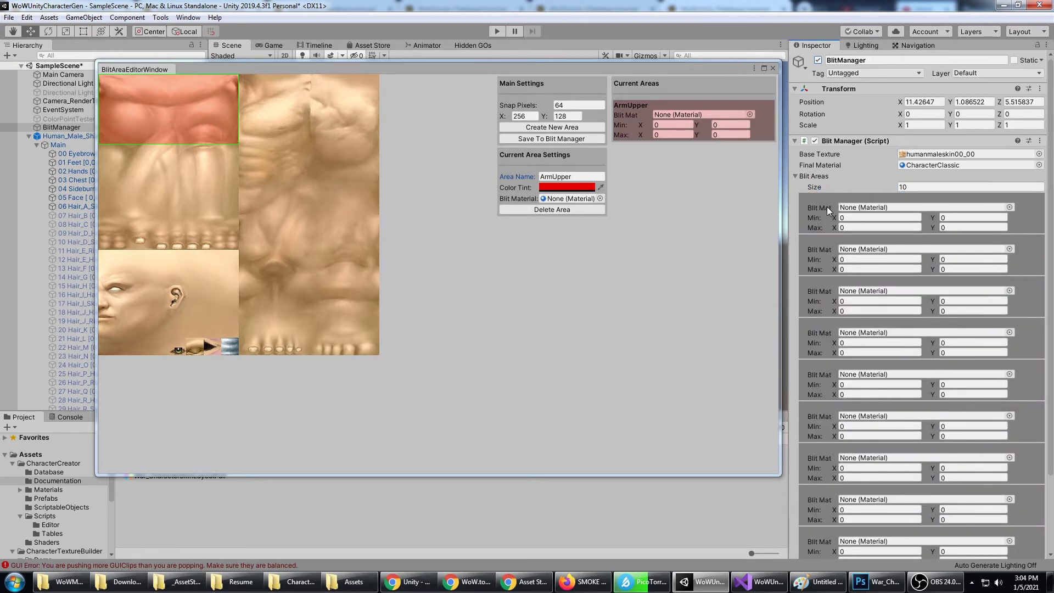
{"action": "key", "text": "alt+Tab"}
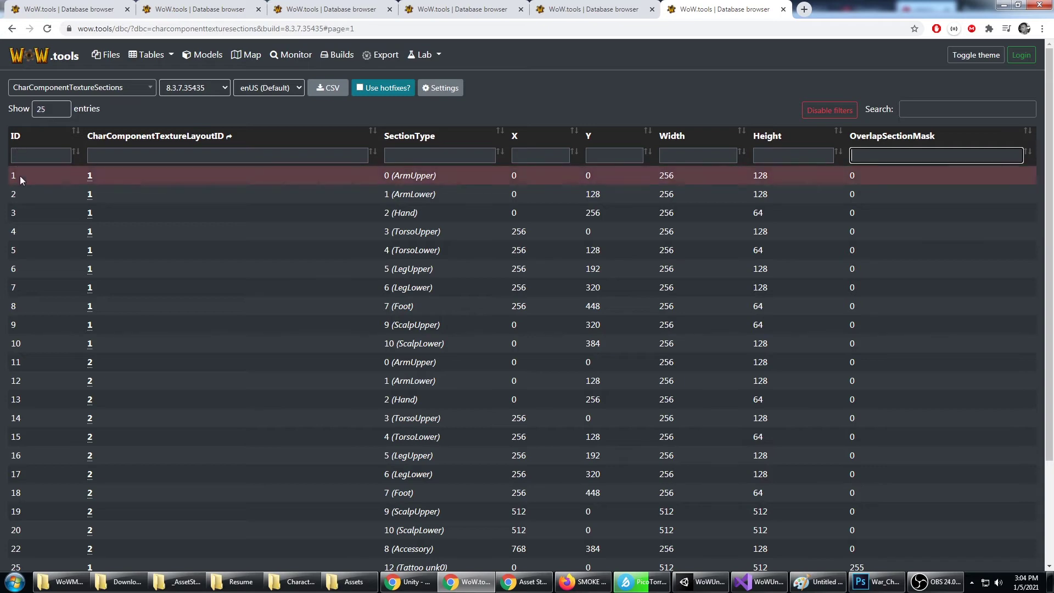
{"action": "left_click", "coordinate": [1003, 4]}
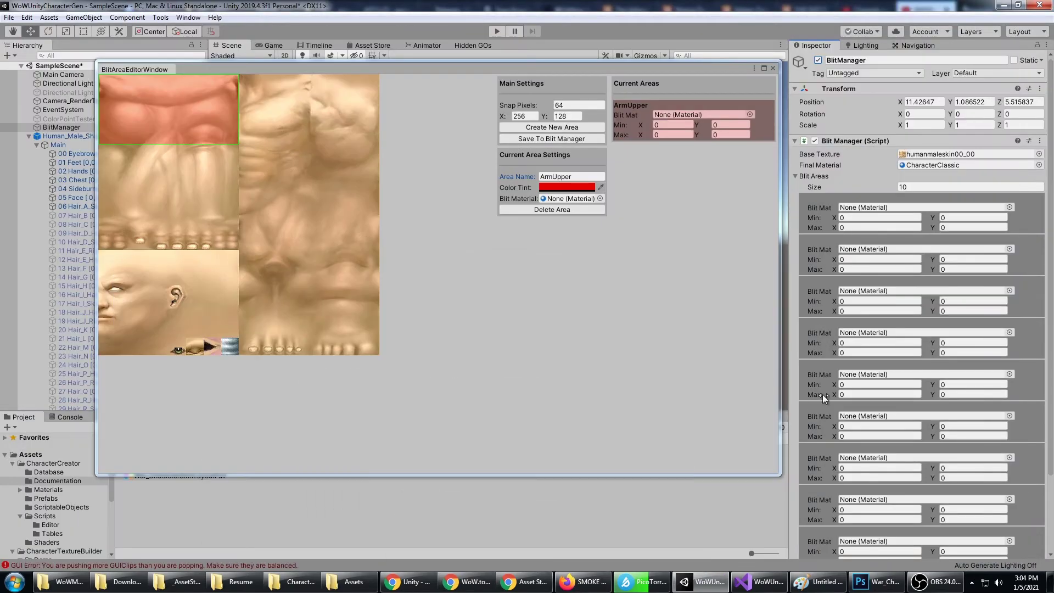
{"action": "left_click", "coordinate": [911, 186]}
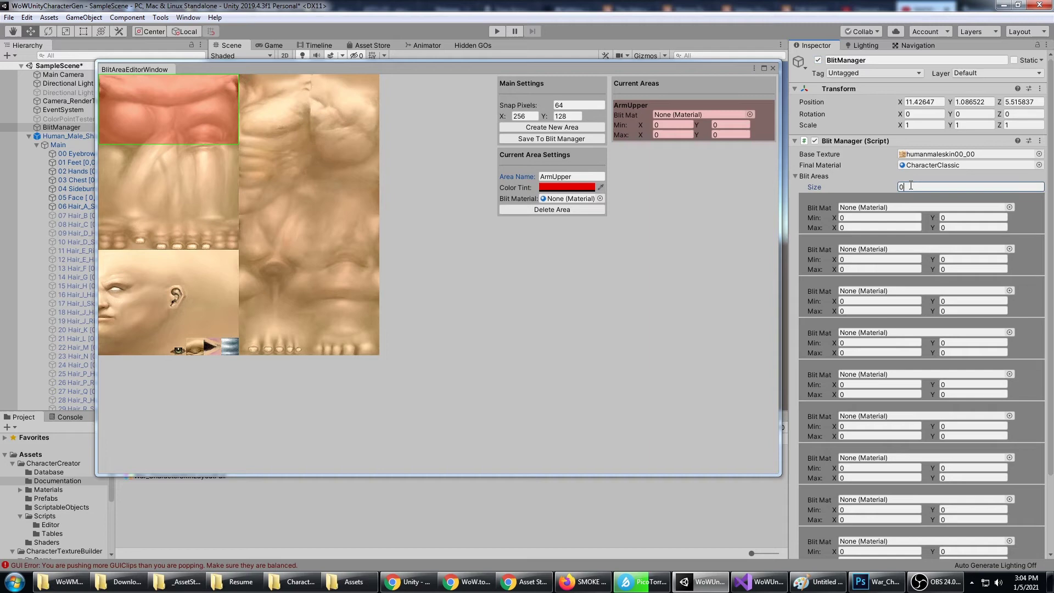
{"action": "type", "text": "0"}
{"action": "key", "text": "Return"}
{"action": "mouse_move", "coordinate": [572, 70]}
{"action": "left_mouse_down"}
{"action": "mouse_move", "coordinate": [568, 90]}
{"action": "mouse_move", "coordinate": [568, 80]}
{"action": "left_mouse_up"}
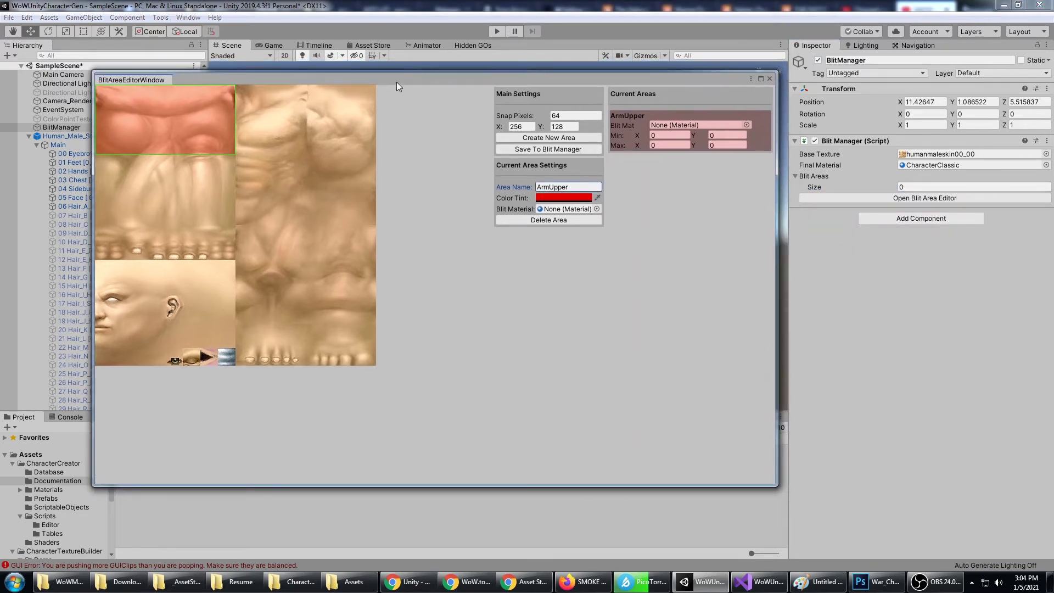
- Move the area editor aside and try digit prefixes on the ArmUpper name, restoring it unchanged
{"action": "left_click_drag", "start_coordinate": [396, 83], "coordinate": [455, 82]}
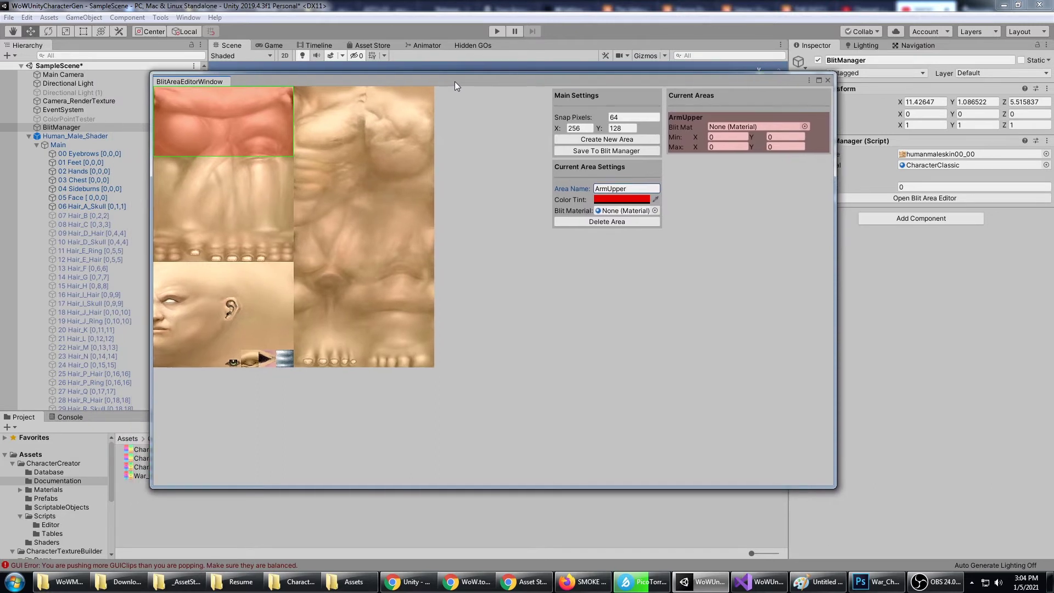
{"action": "left_click", "coordinate": [649, 189]}
{"action": "key", "text": "Home"}
{"action": "type", "text": "0"}
{"action": "key", "text": "BackSpace"}
{"action": "type", "text": "1"}
{"action": "key", "text": "BackSpace"}
{"action": "left_click", "coordinate": [901, 187]}
{"action": "left_click_drag", "start_coordinate": [758, 82], "coordinate": [705, 82]}
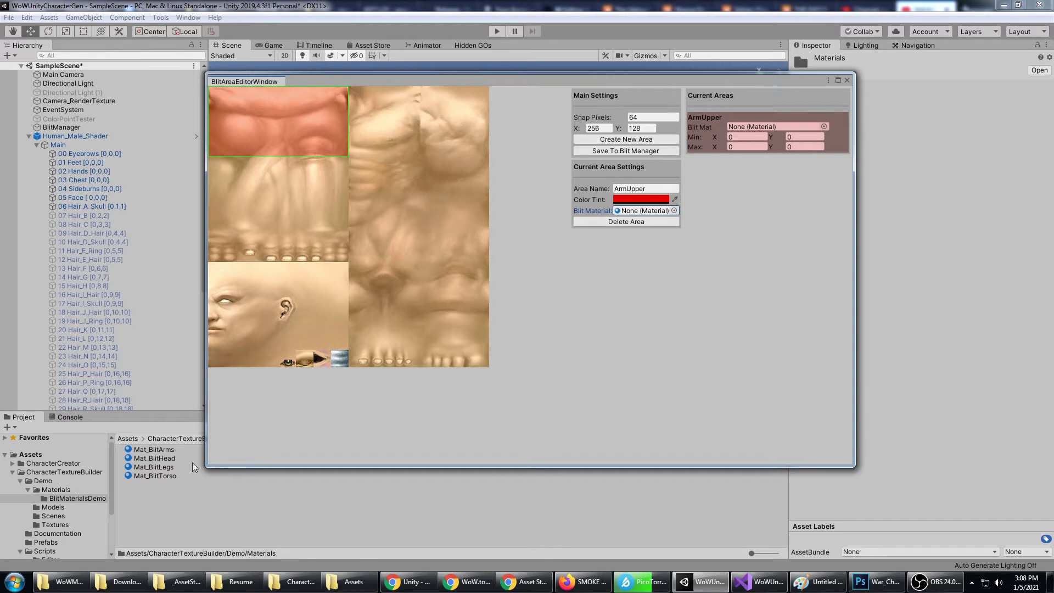
- Assign the ArmUpper material from CharacterCreator/Materials/Blip to the ArmUpper area's Blit Material field
{"action": "left_click", "coordinate": [46, 481]}
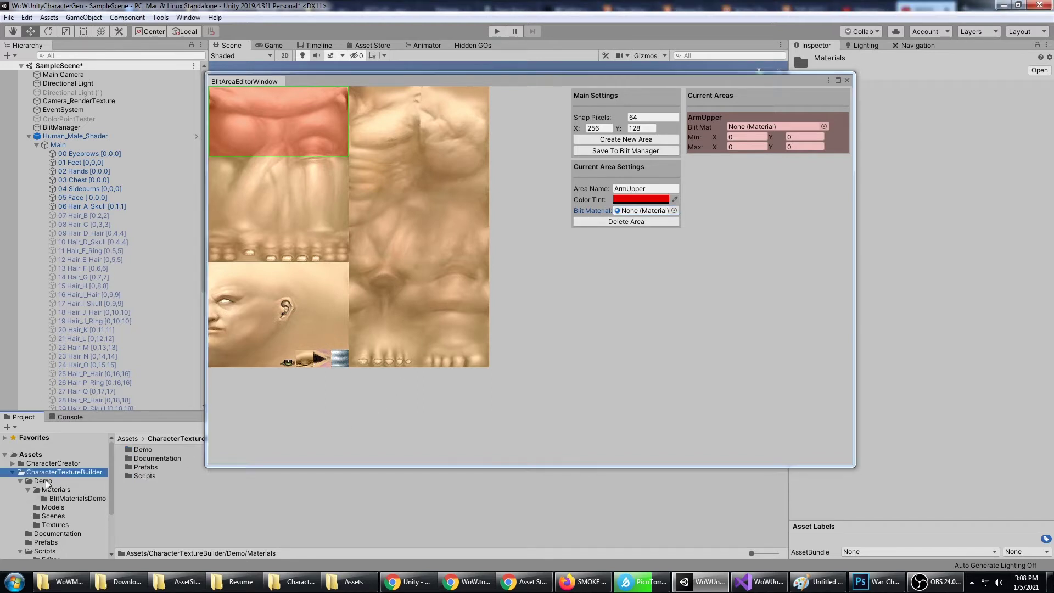
{"action": "left_click", "coordinate": [61, 490]}
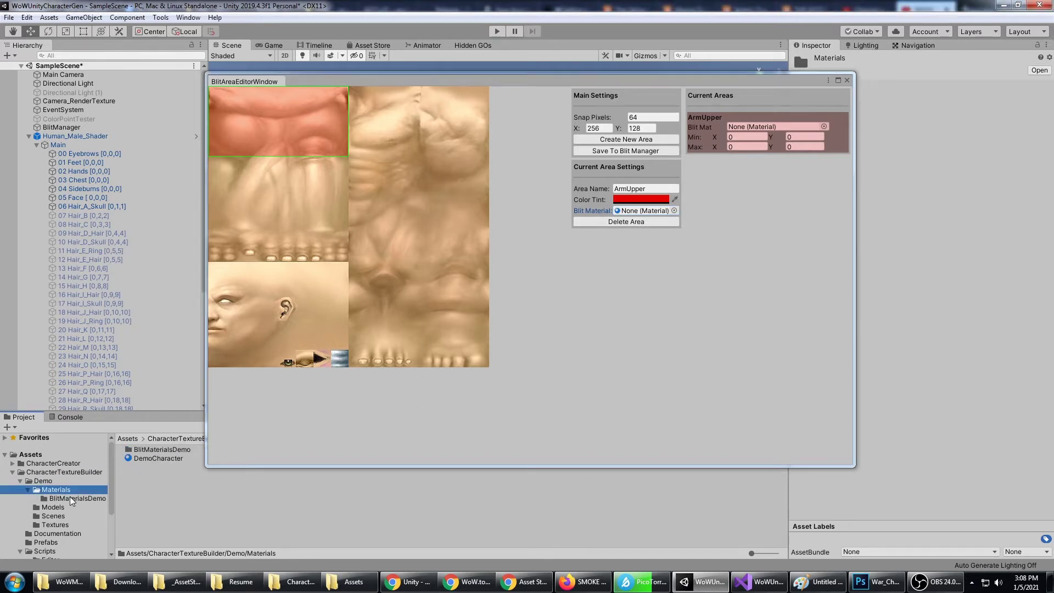
{"action": "left_click", "coordinate": [74, 499]}
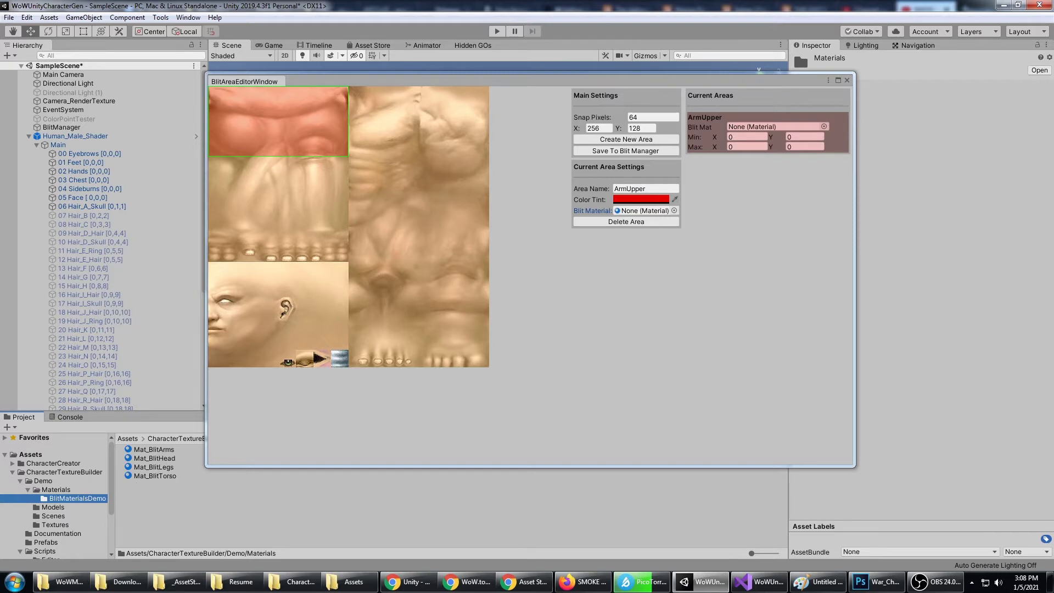
{"action": "key", "text": "alt+Tab"}
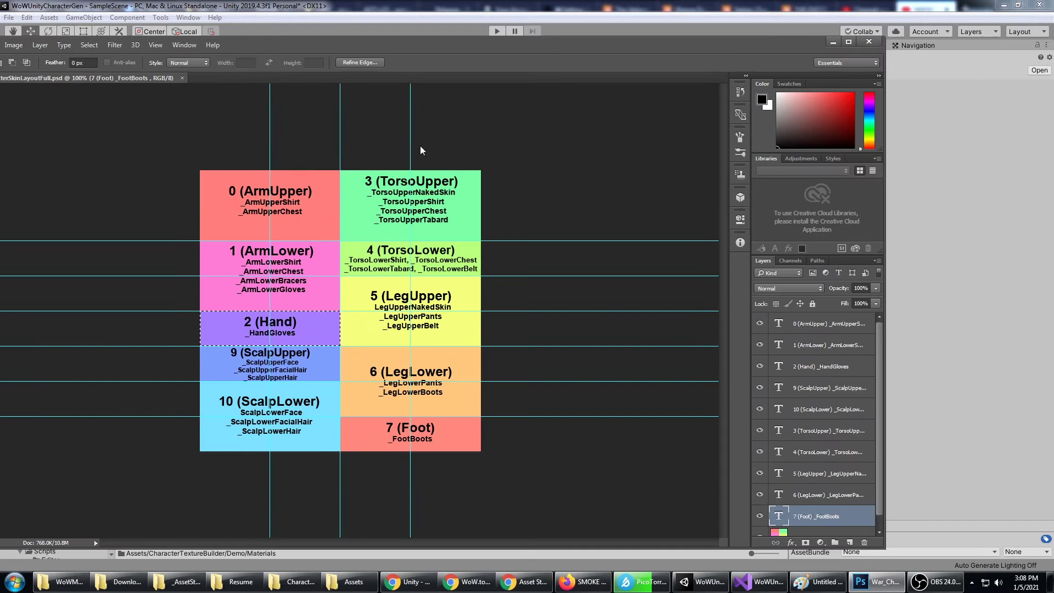
{"action": "key", "text": "alt+Tab"}
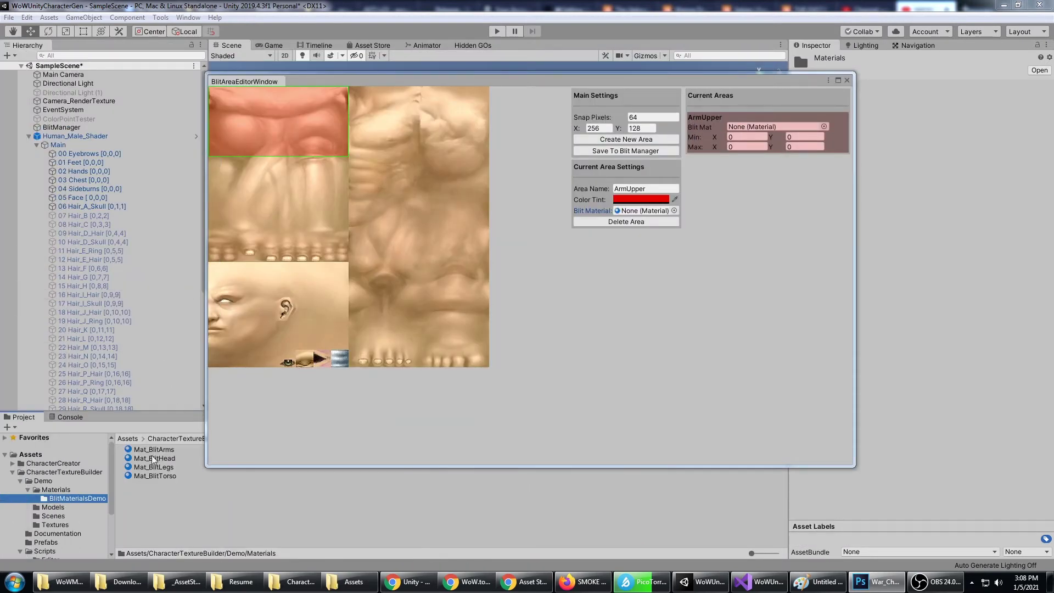
{"action": "left_click", "coordinate": [13, 464]}
{"action": "left_click", "coordinate": [21, 489]}
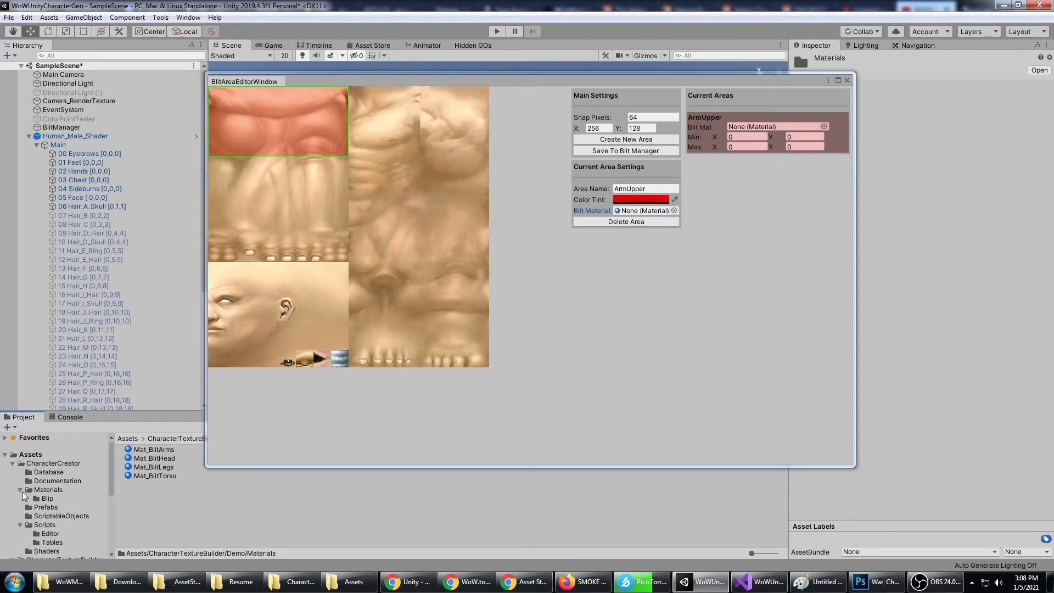
{"action": "left_click", "coordinate": [47, 499]}
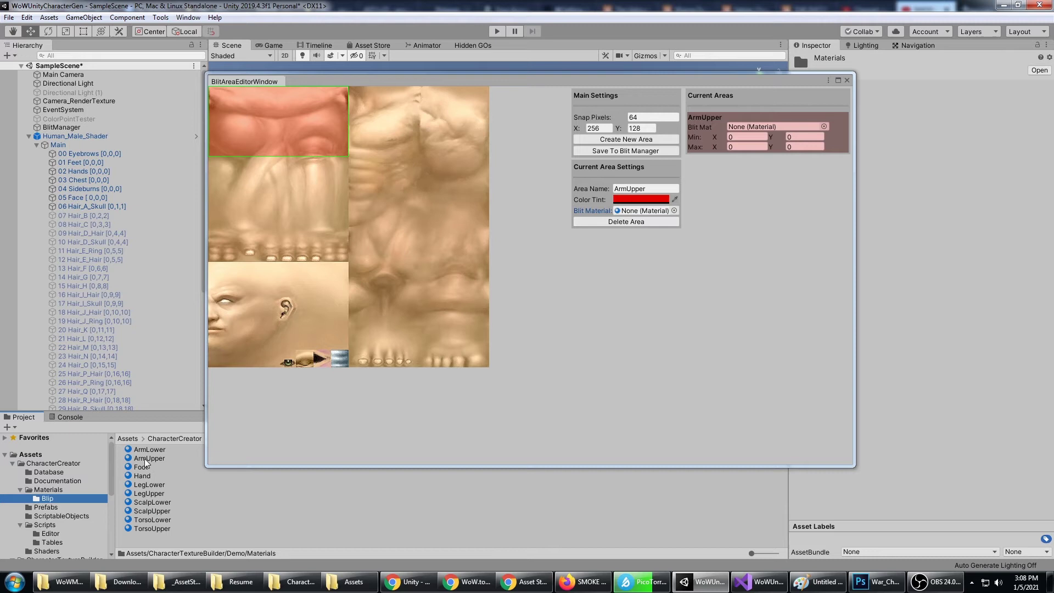
{"action": "left_click_drag", "start_coordinate": [146, 461], "coordinate": [639, 214]}
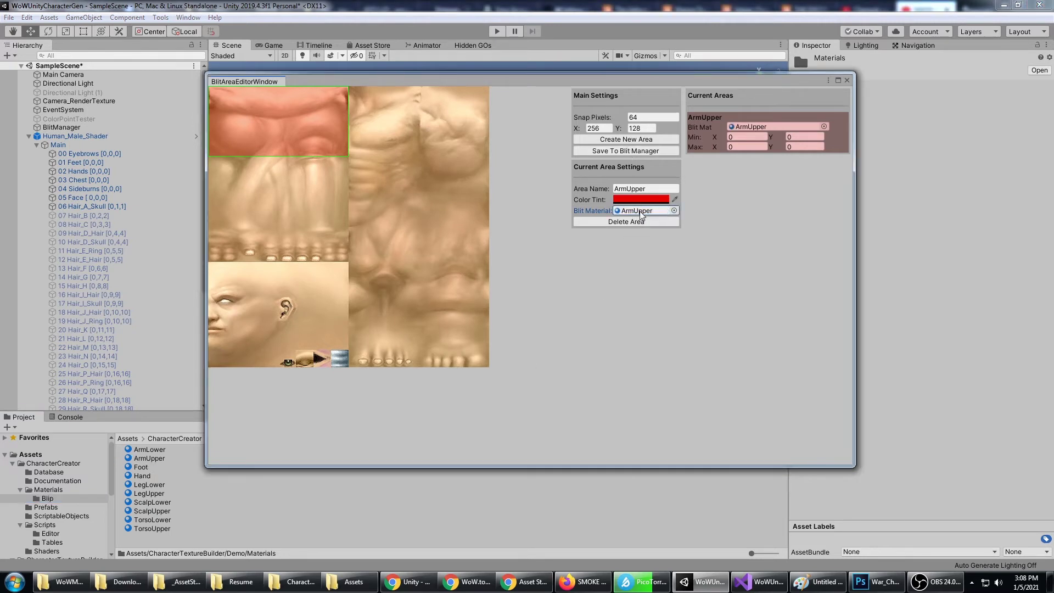
{"action": "left_click", "coordinate": [152, 459]}
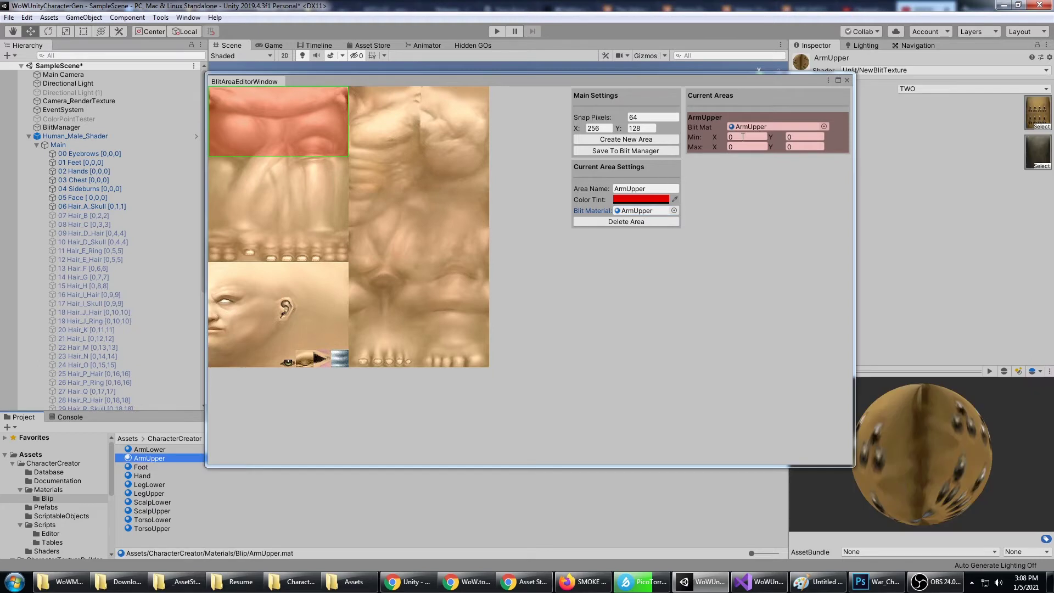
{"action": "left_click_drag", "start_coordinate": [729, 82], "coordinate": [658, 86]}
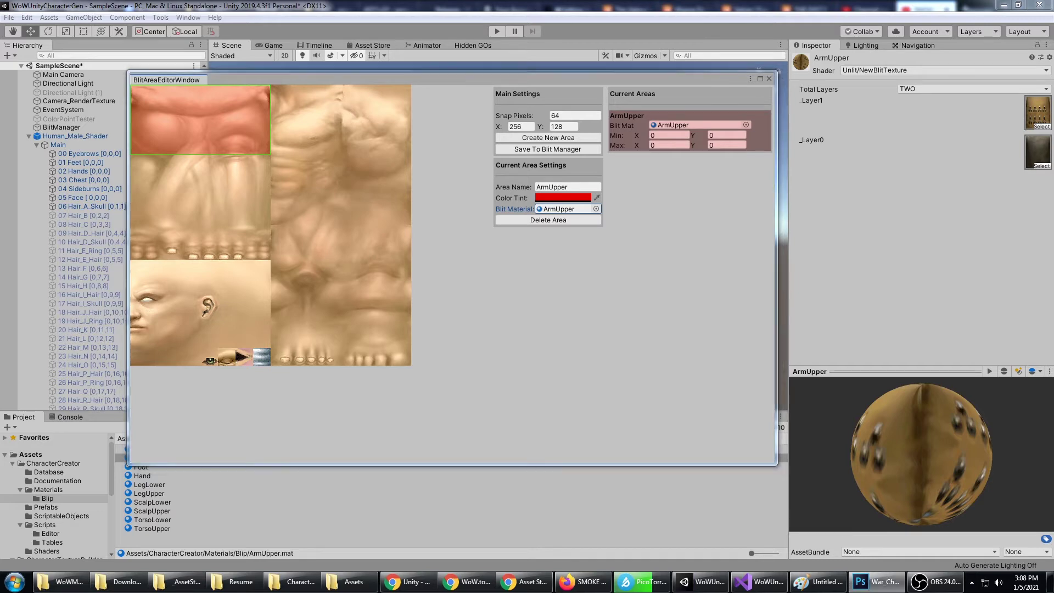
{"action": "left_click", "coordinate": [876, 582]}
{"action": "left_click_drag", "start_coordinate": [614, 23], "coordinate": [679, 19]}
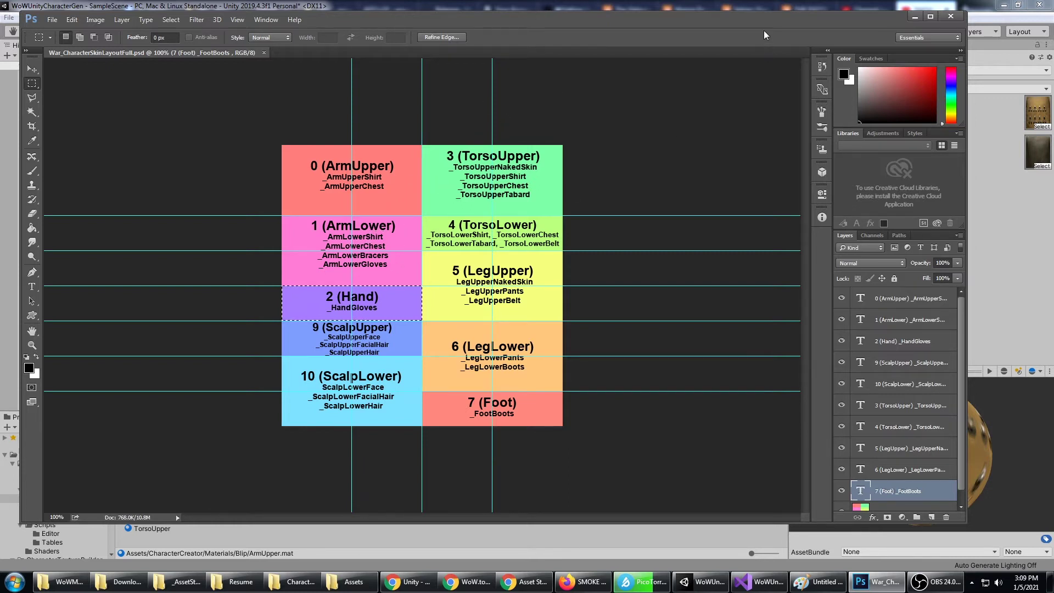
{"action": "left_click_drag", "start_coordinate": [763, 31], "coordinate": [649, 40]}
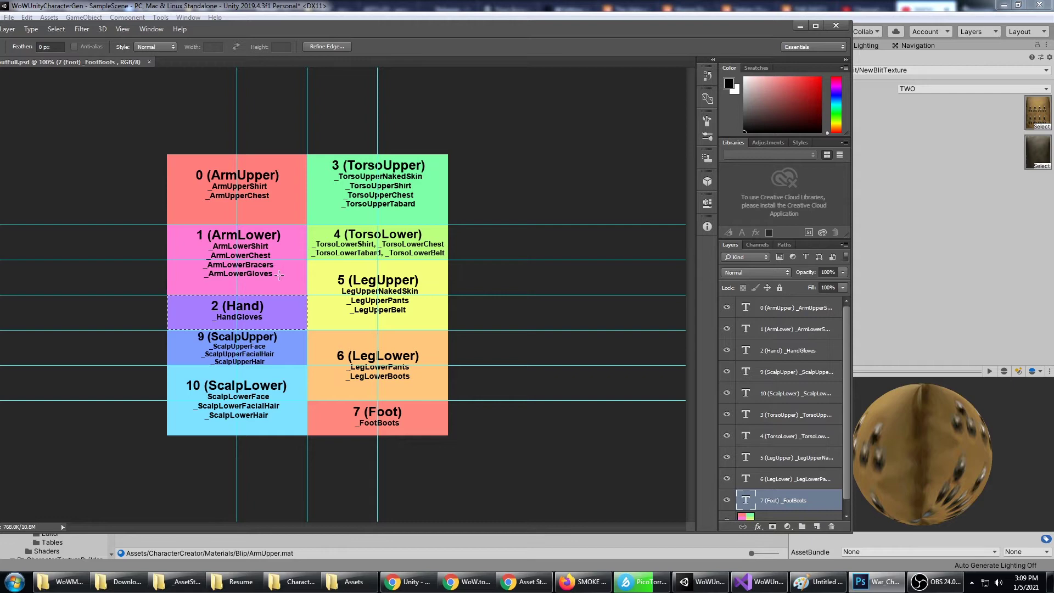
- Check the ArmLower and LegLower materials and set the Hand material's Total Layers to ONE
{"action": "key", "text": "alt+Tab"}
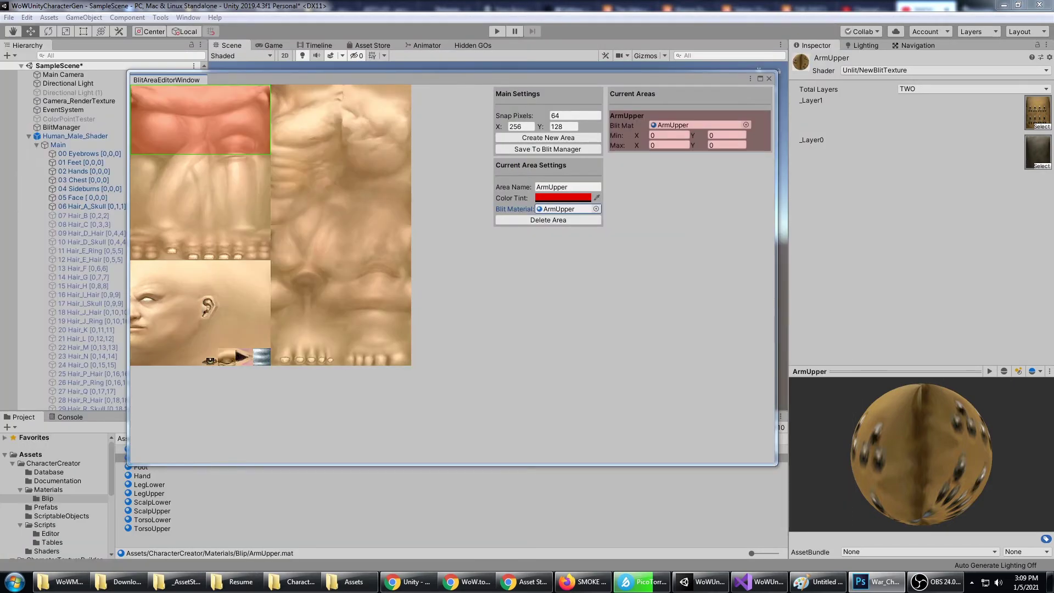
{"action": "left_click_drag", "start_coordinate": [255, 465], "coordinate": [262, 439]}
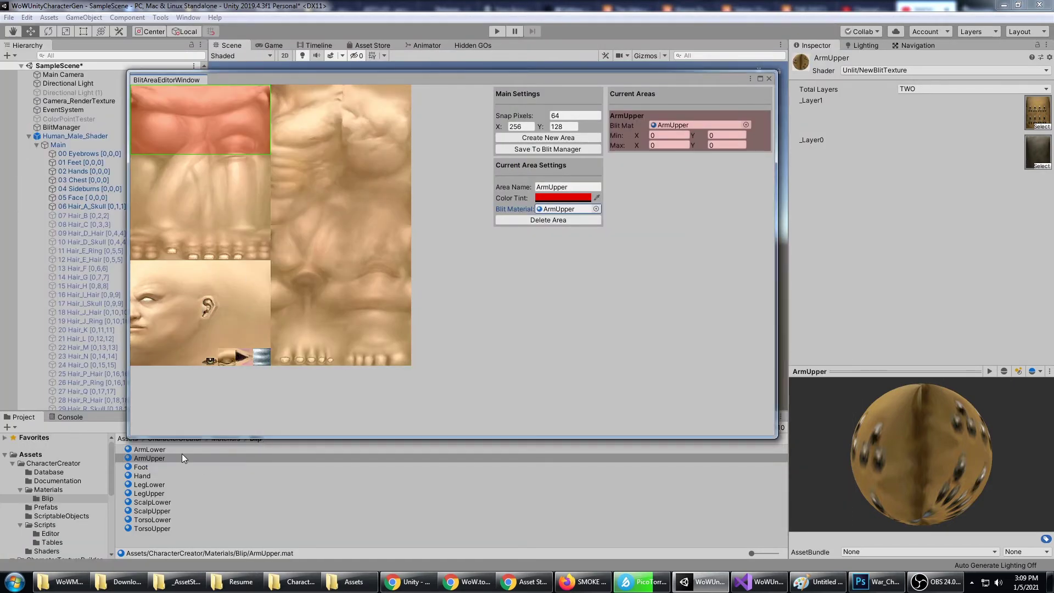
{"action": "left_click", "coordinate": [165, 449]}
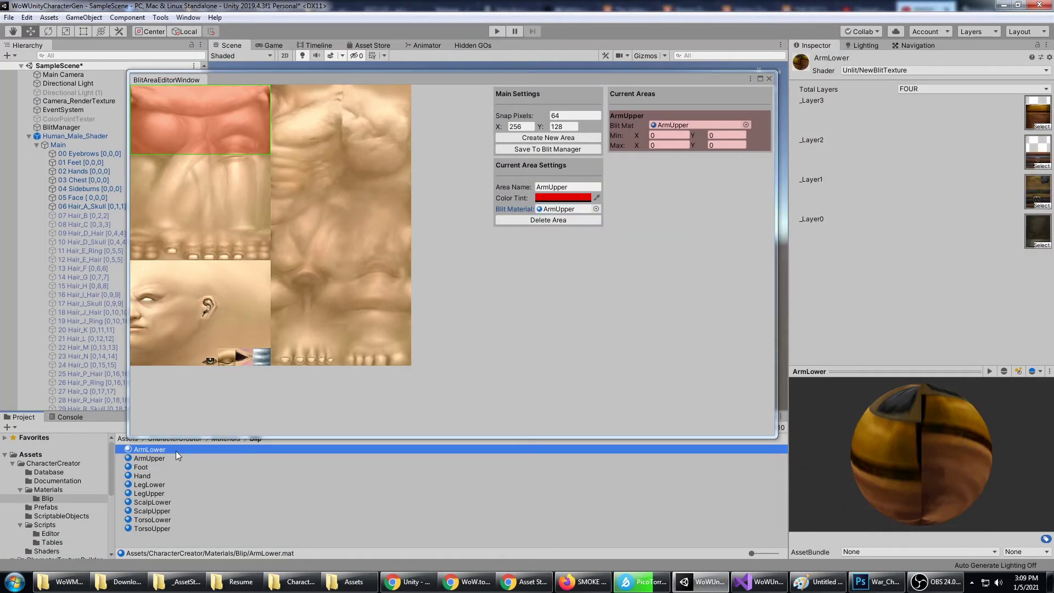
{"action": "left_click", "coordinate": [159, 476]}
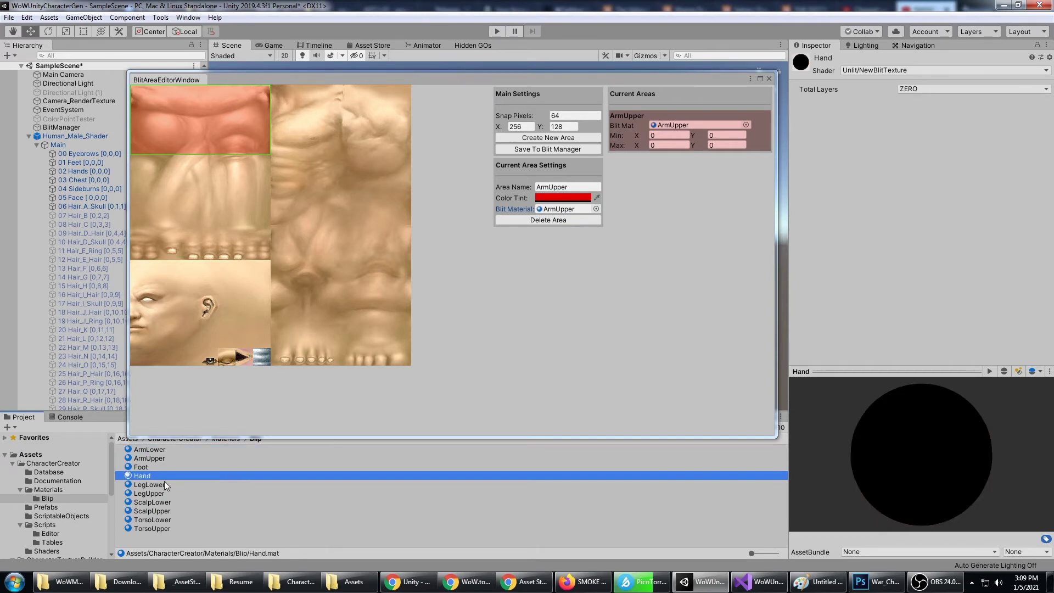
{"action": "left_click", "coordinate": [963, 90]}
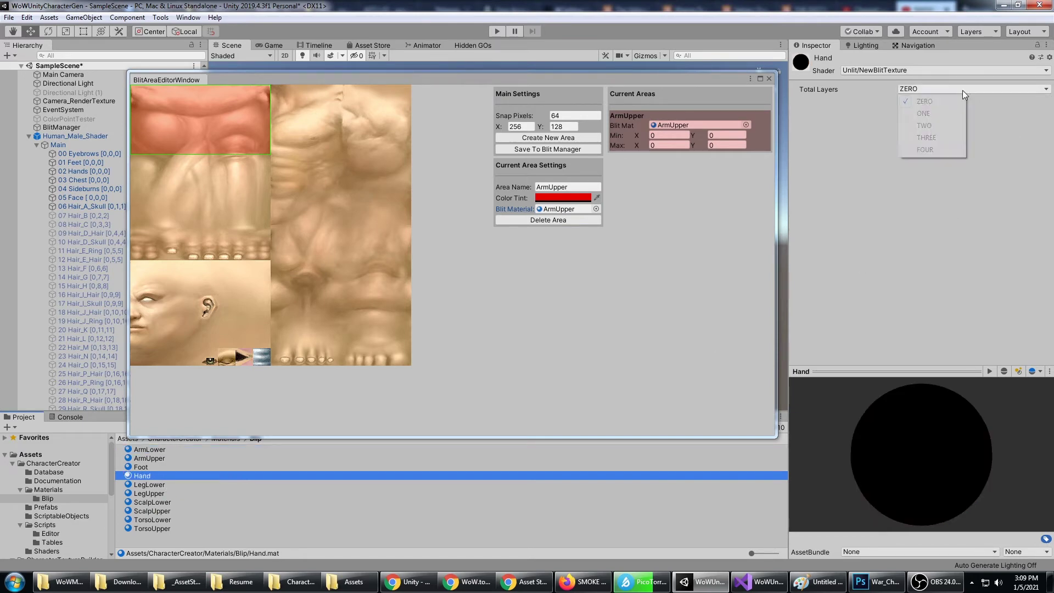
{"action": "left_click", "coordinate": [944, 117]}
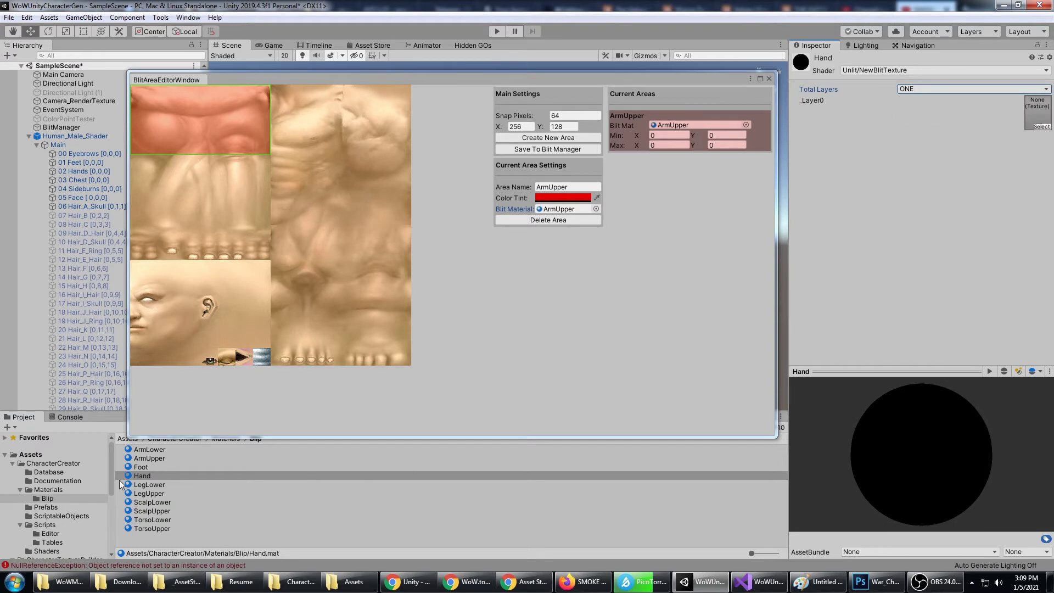
{"action": "left_click", "coordinate": [145, 485]}
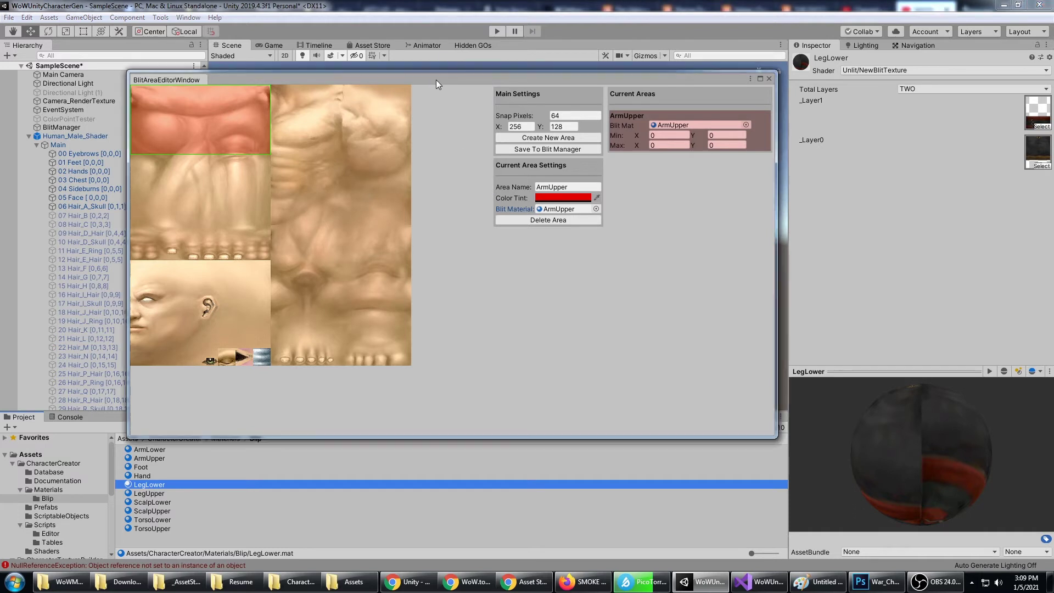
- Add BlitArea1 over the top-right texture tile (0.5–1 by 0.75–1), then bring up the skin layout
{"action": "left_click_drag", "start_coordinate": [436, 80], "coordinate": [499, 70]}
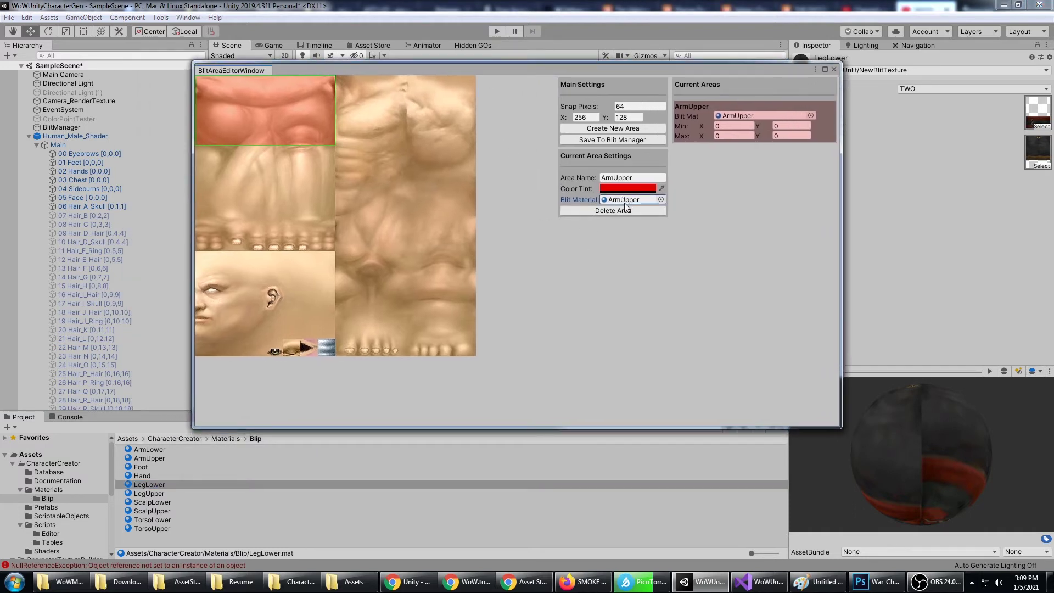
{"action": "left_click", "coordinate": [638, 177]}
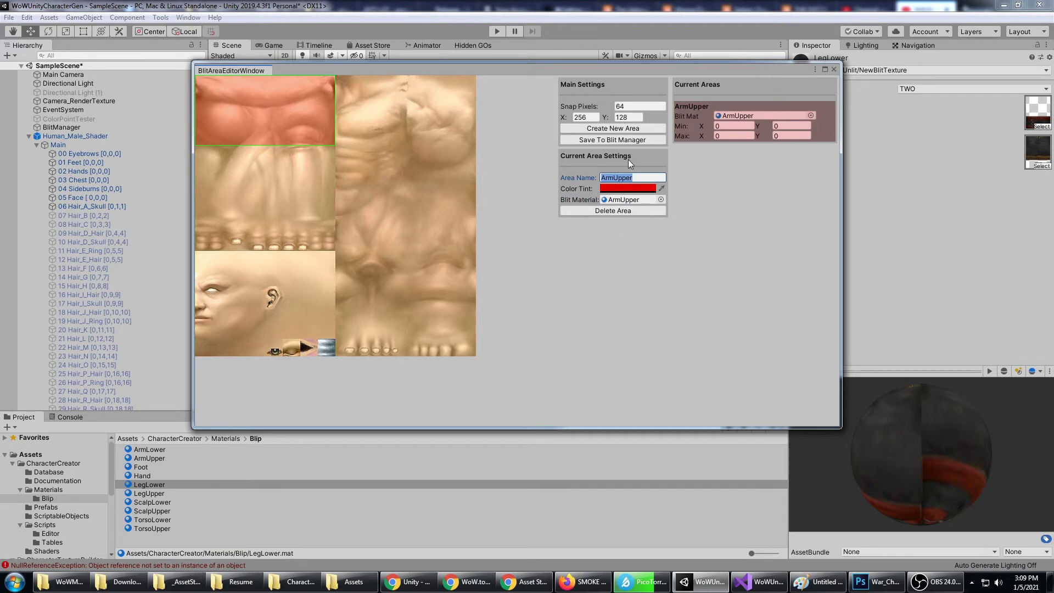
{"action": "left_click", "coordinate": [634, 130]}
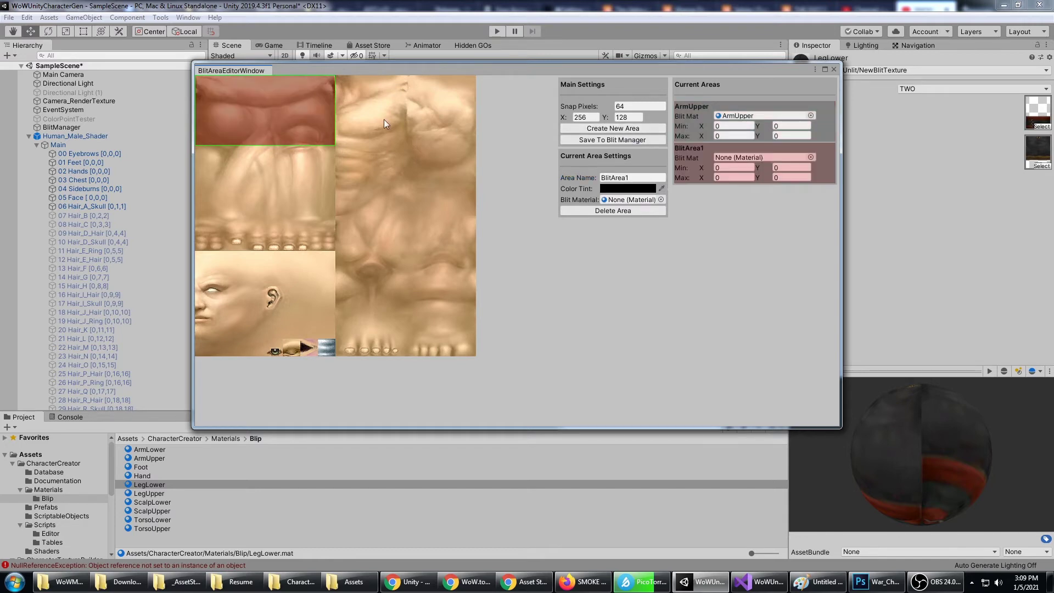
{"action": "left_click_drag", "start_coordinate": [335, 115], "coordinate": [435, 88]}
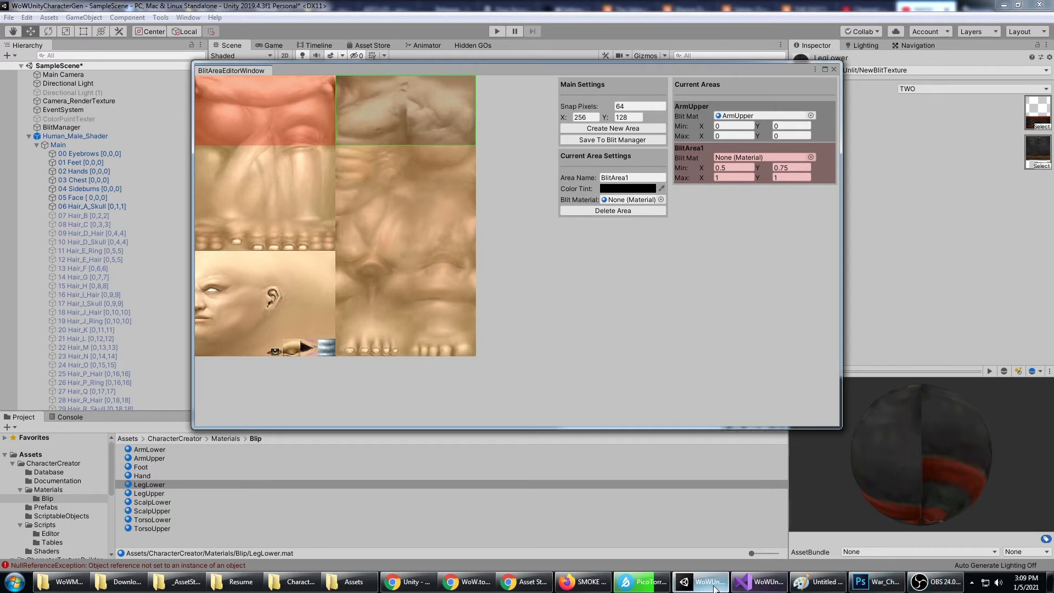
{"action": "left_click", "coordinate": [877, 581]}
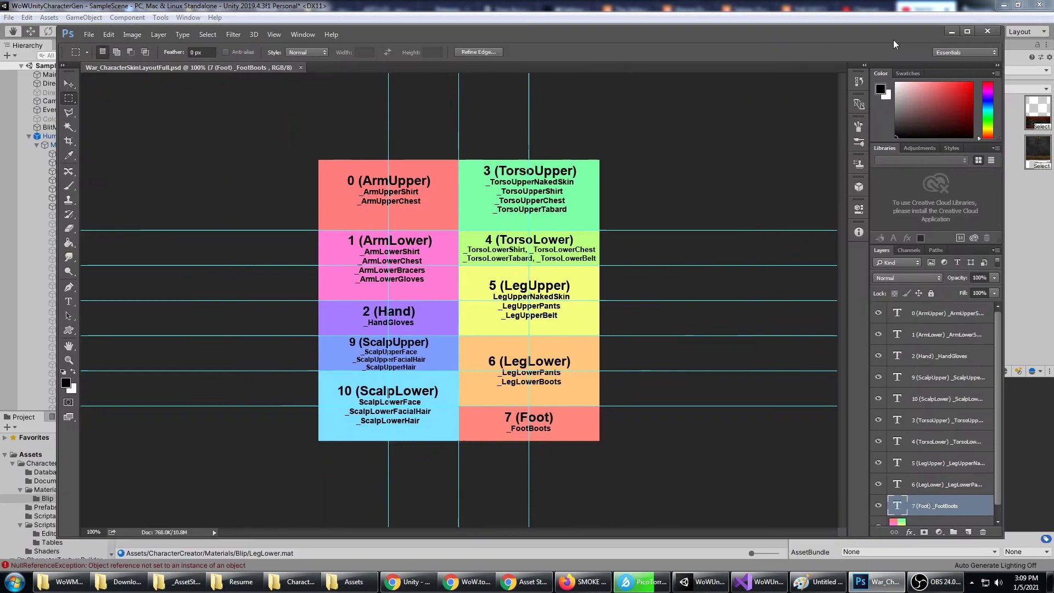
- Measure the TorsoUpper (256×128) and ArmLower blocks in the skin layout, then minimize Photoshop
{"action": "left_click", "coordinate": [961, 30]}
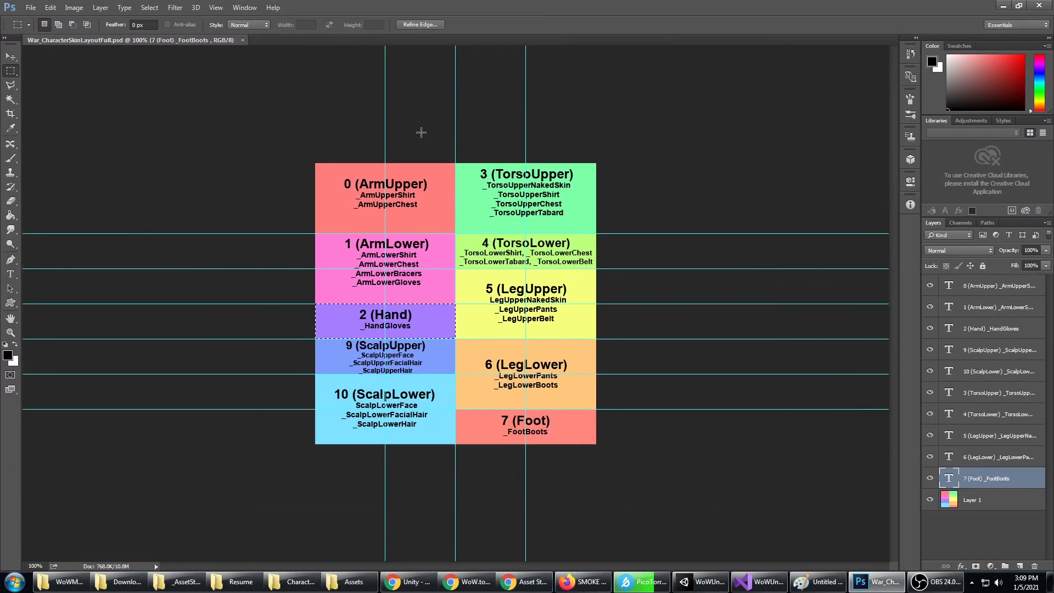
{"action": "left_click_drag", "start_coordinate": [597, 164], "coordinate": [455, 234]}
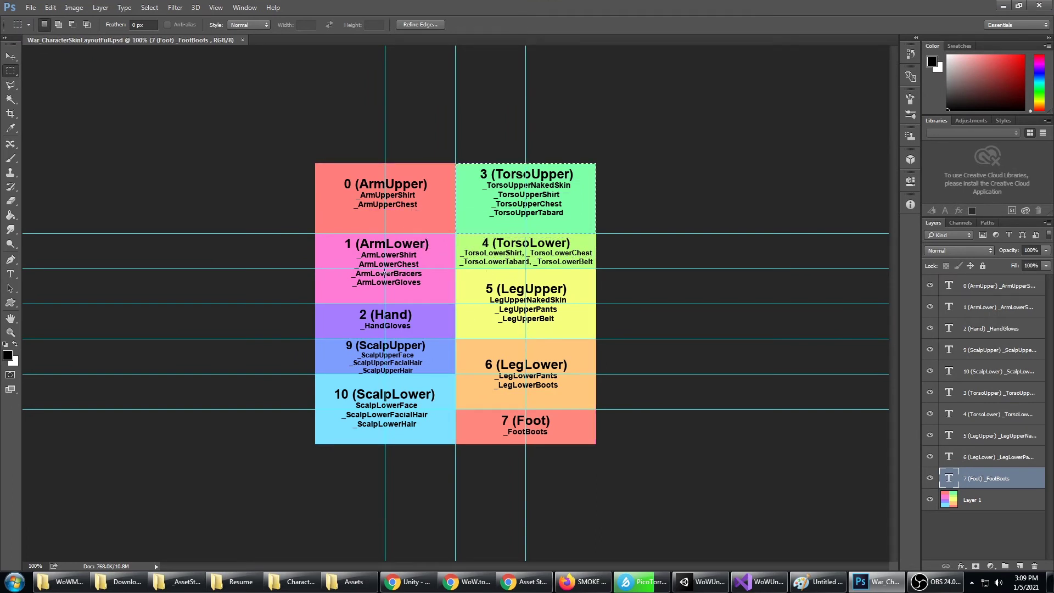
{"action": "left_click_drag", "start_coordinate": [316, 234], "coordinate": [456, 303]}
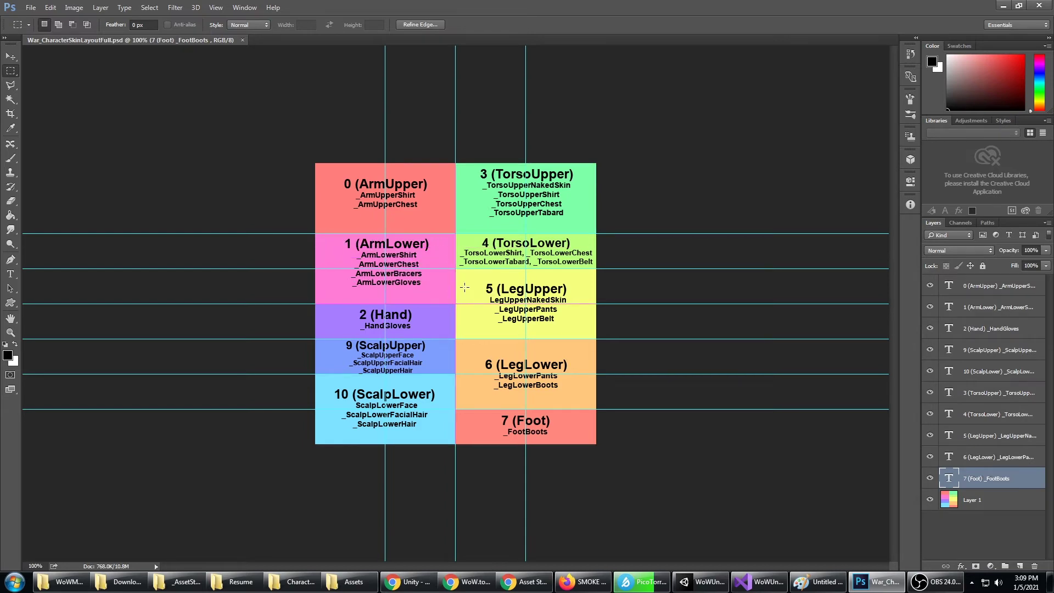
{"action": "left_click", "coordinate": [1002, 6]}
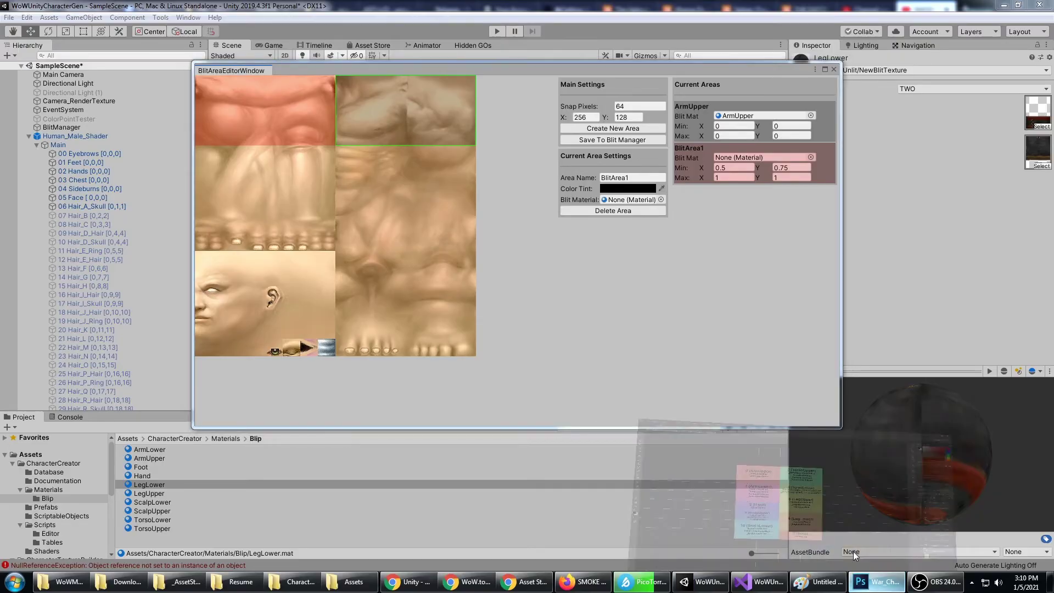
- Rename the second area to ArmLower and move it onto the left-middle tile (0–0.5 by 0.5–0.75)
{"action": "left_click", "coordinate": [877, 581]}
{"action": "left_click", "coordinate": [1003, 7]}
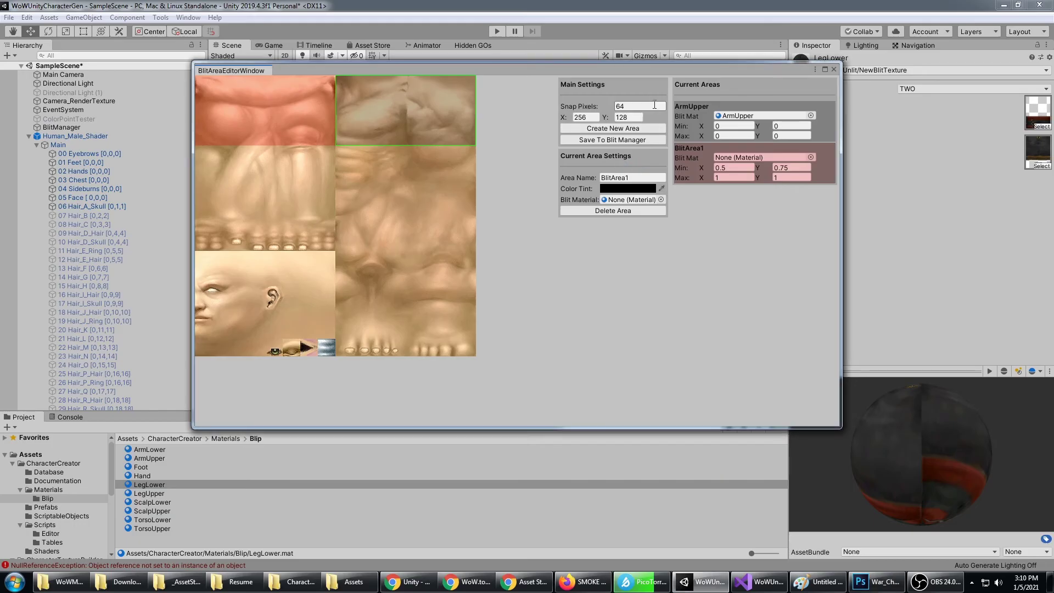
{"action": "left_click", "coordinate": [625, 177]}
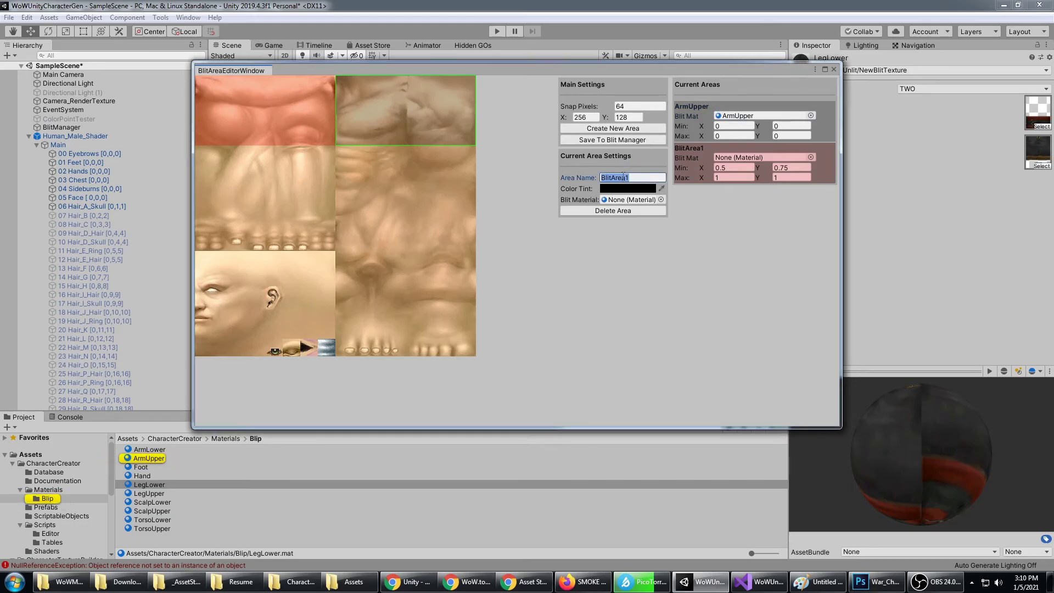
{"action": "type", "text": "Torso"}
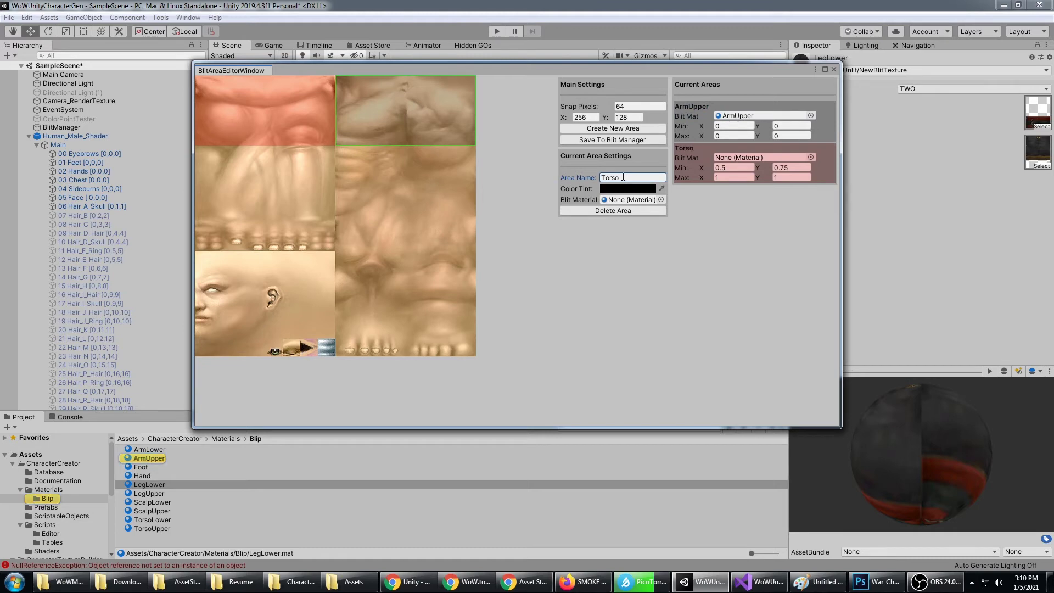
{"action": "key", "text": "BackSpace"}
{"action": "key", "text": "BackSpace"}
{"action": "key", "text": "BackSpace"}
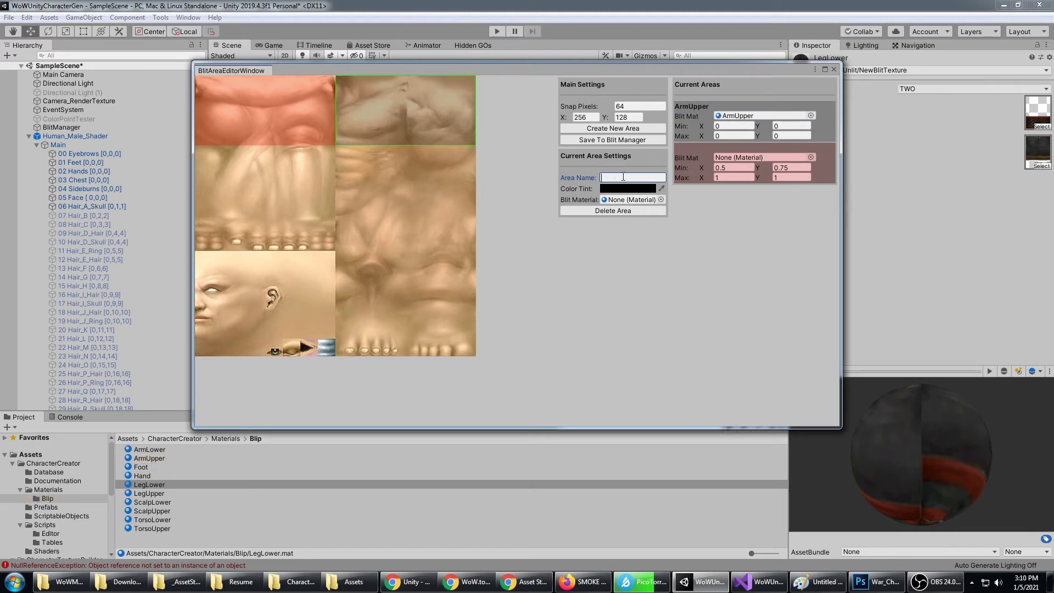
{"action": "left_click_drag", "start_coordinate": [428, 122], "coordinate": [285, 200]}
{"action": "key", "text": "alt+Tab"}
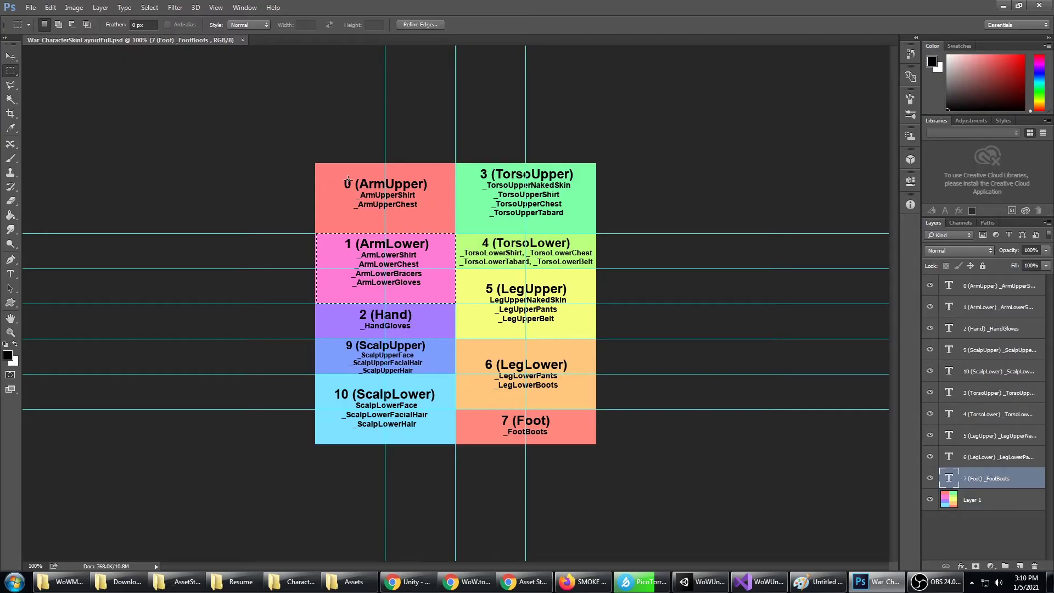
{"action": "key", "text": "alt+Tab"}
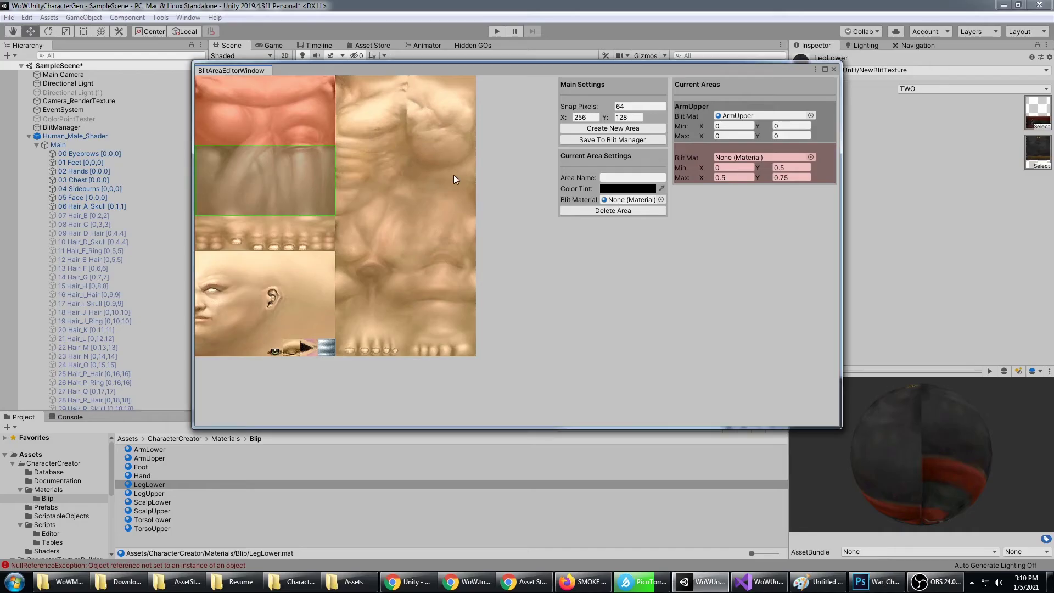
{"action": "left_click", "coordinate": [632, 177]}
{"action": "type", "text": "ArmLower"}
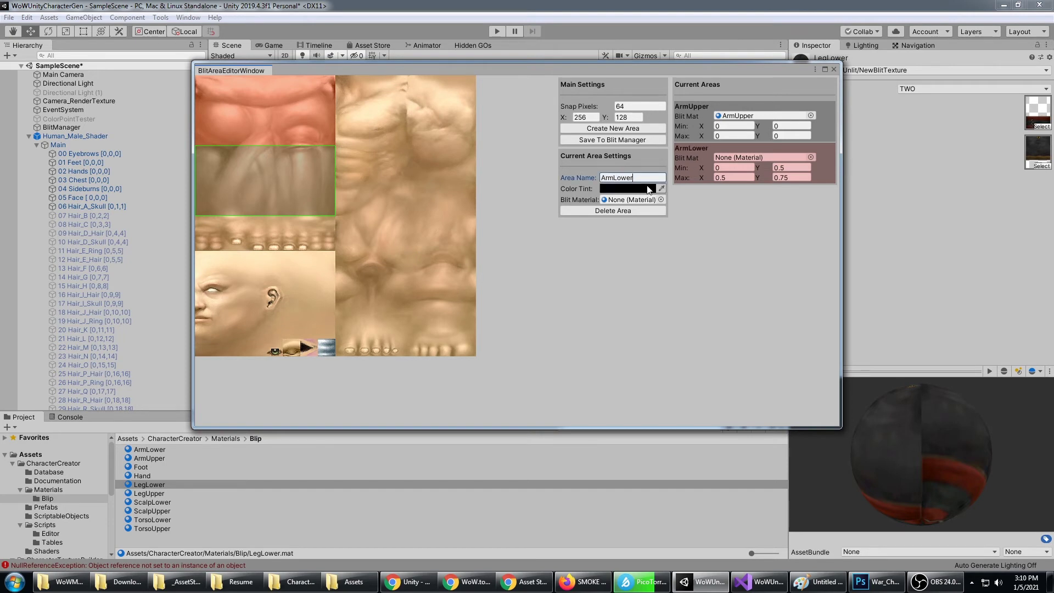
- Set the ArmLower area's Color Tint to pink FF00D2
{"action": "left_click", "coordinate": [662, 188]}
{"action": "key", "text": "alt+Tab"}
{"action": "key", "text": "alt+Tab"}
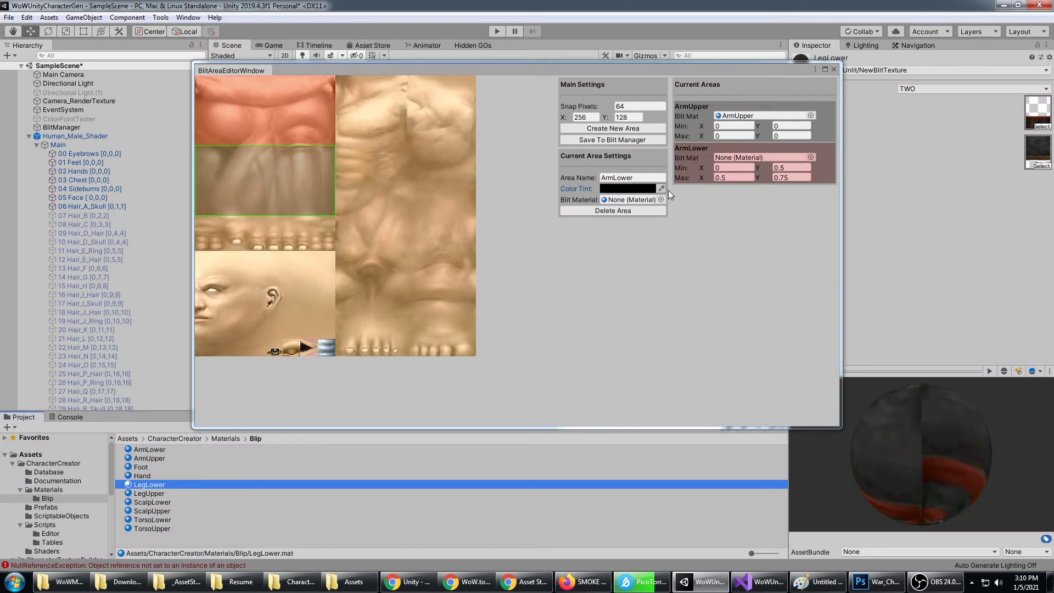
{"action": "left_click", "coordinate": [628, 189]}
{"action": "left_click", "coordinate": [1022, 410]}
{"action": "left_click_drag", "start_coordinate": [988, 376], "coordinate": [1026, 331]}
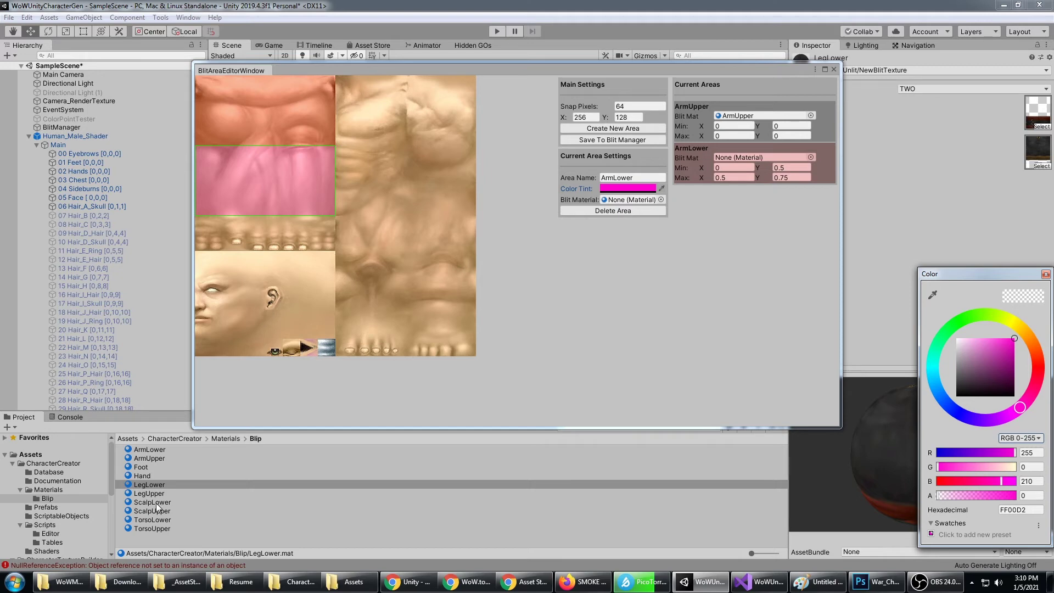
{"action": "left_click", "coordinate": [152, 455]}
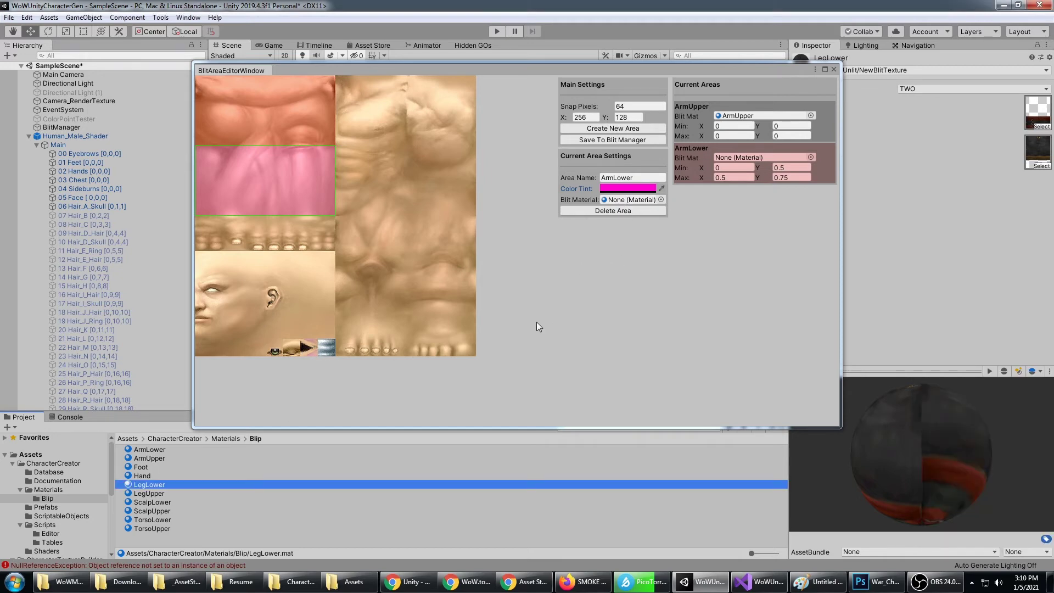
- Assign the ArmLower material to the area and set its Y size to 64
{"action": "left_click_drag", "start_coordinate": [149, 449], "coordinate": [633, 200]}
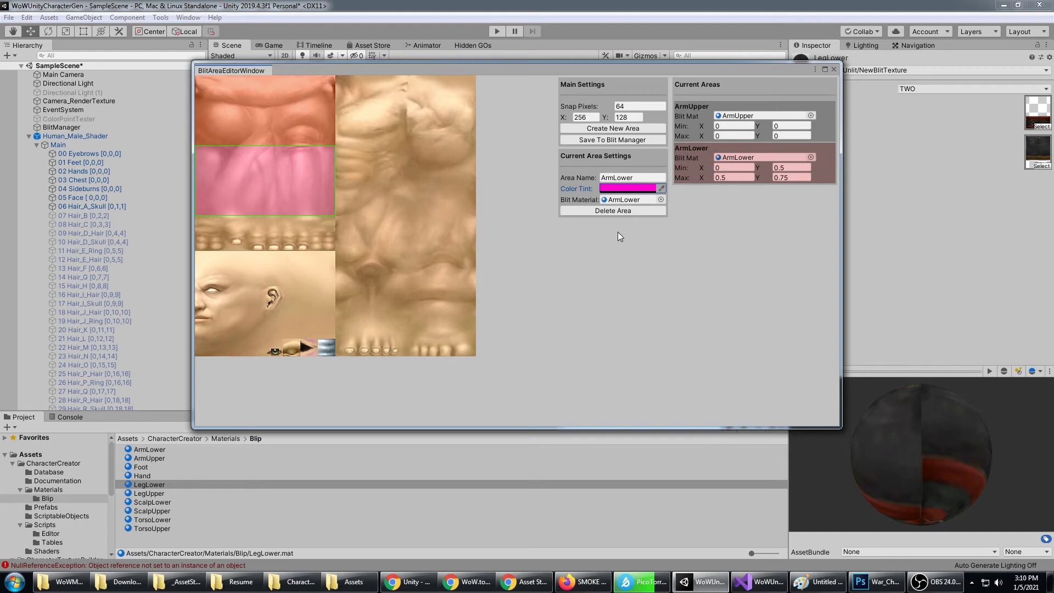
{"action": "left_click", "coordinate": [631, 117]}
{"action": "type", "text": "64"}
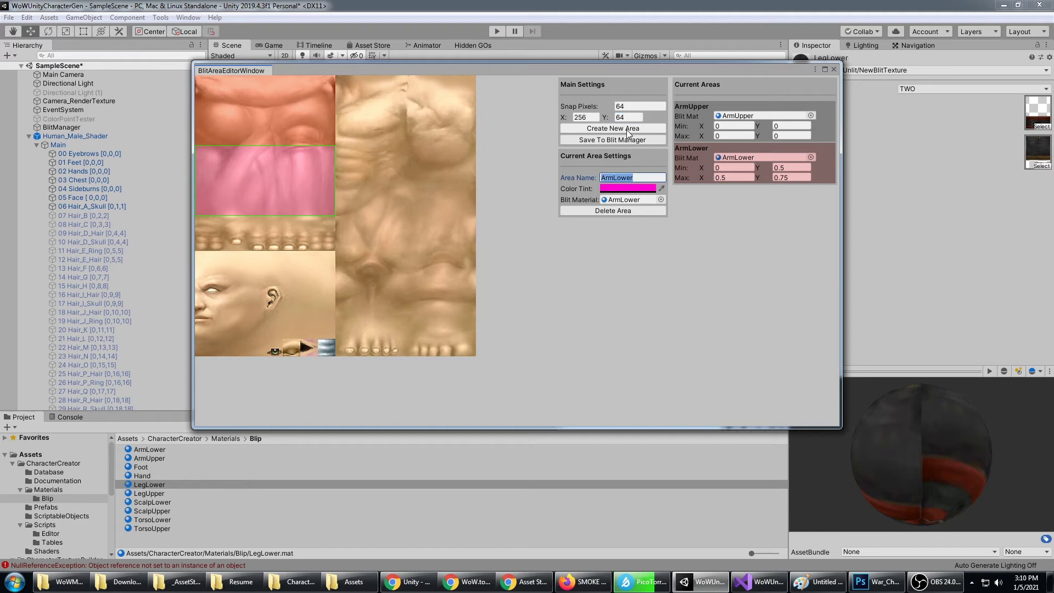
- Create a third area named Hands over the lower strip, then bring up the WoW.tools sections table
{"action": "left_click", "coordinate": [628, 129]}
{"action": "left_click_drag", "start_coordinate": [265, 128], "coordinate": [253, 252]}
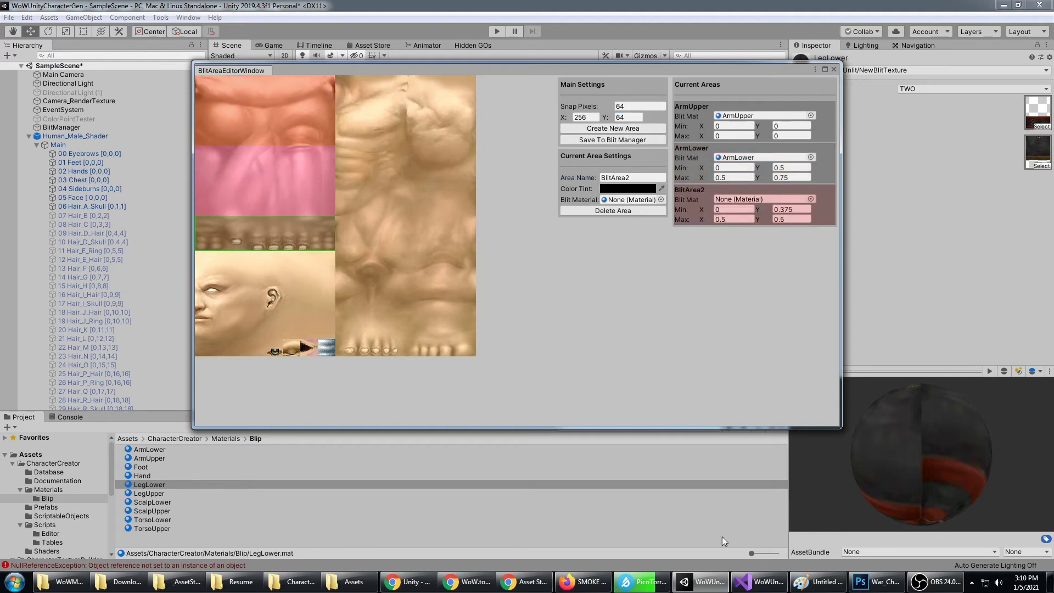
{"action": "left_click", "coordinate": [864, 584]}
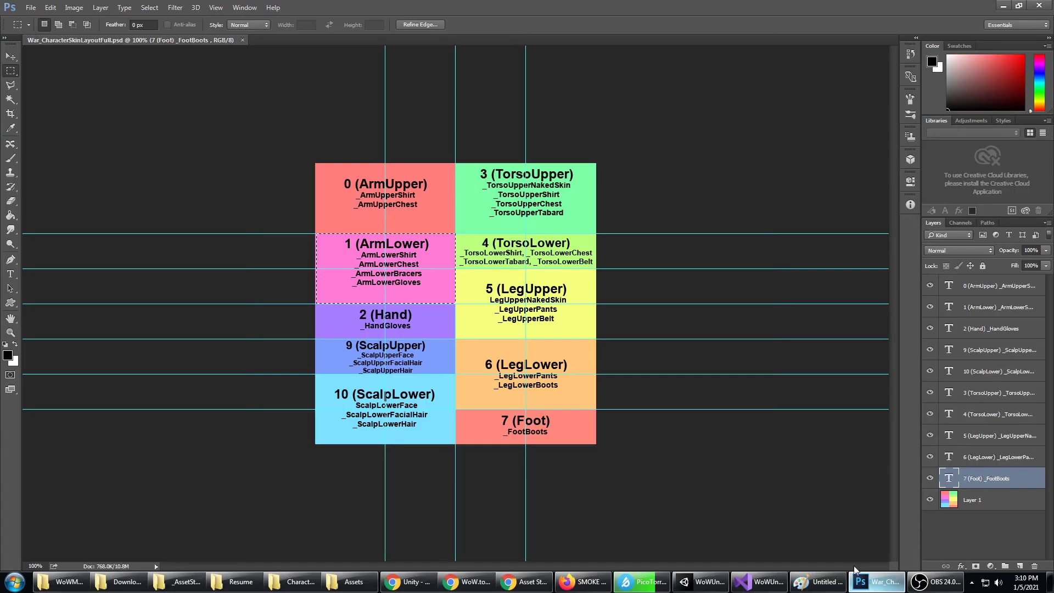
{"action": "key", "text": "alt+Tab"}
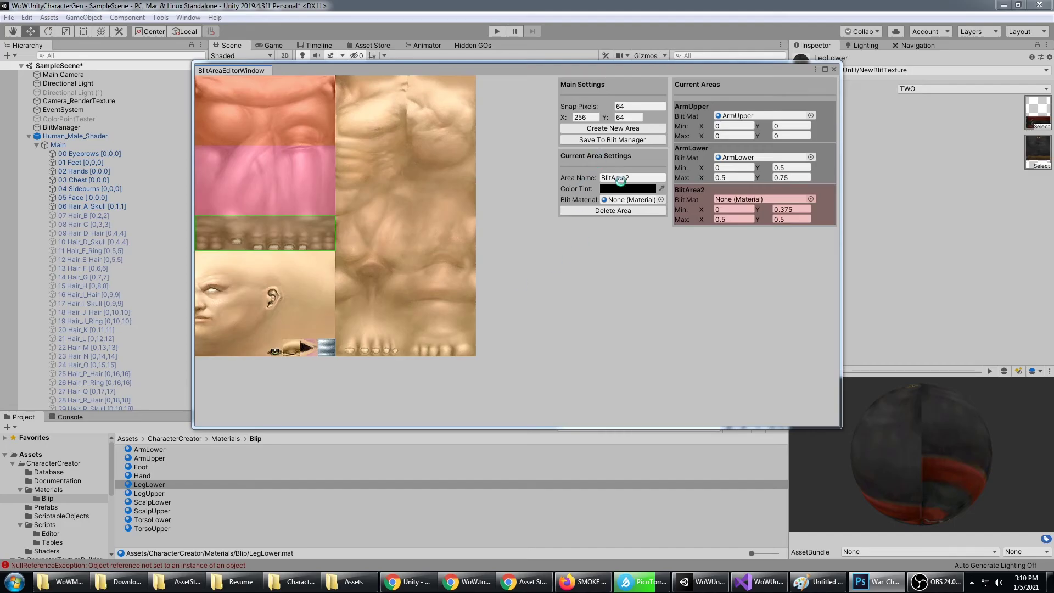
{"action": "left_click", "coordinate": [622, 178]}
{"action": "type", "text": "Hands"}
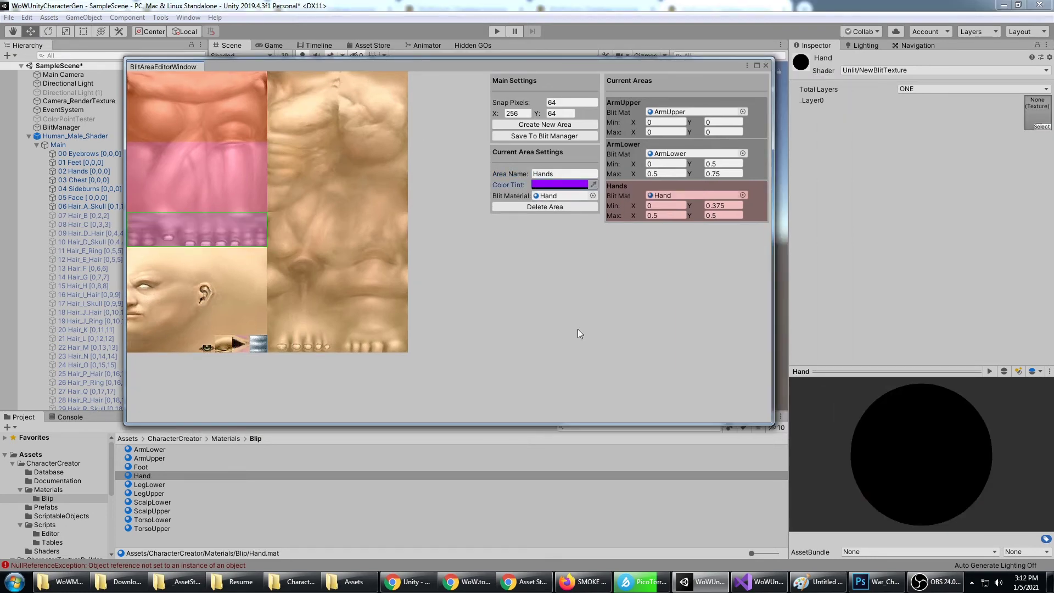
{"action": "left_click", "coordinate": [877, 582]}
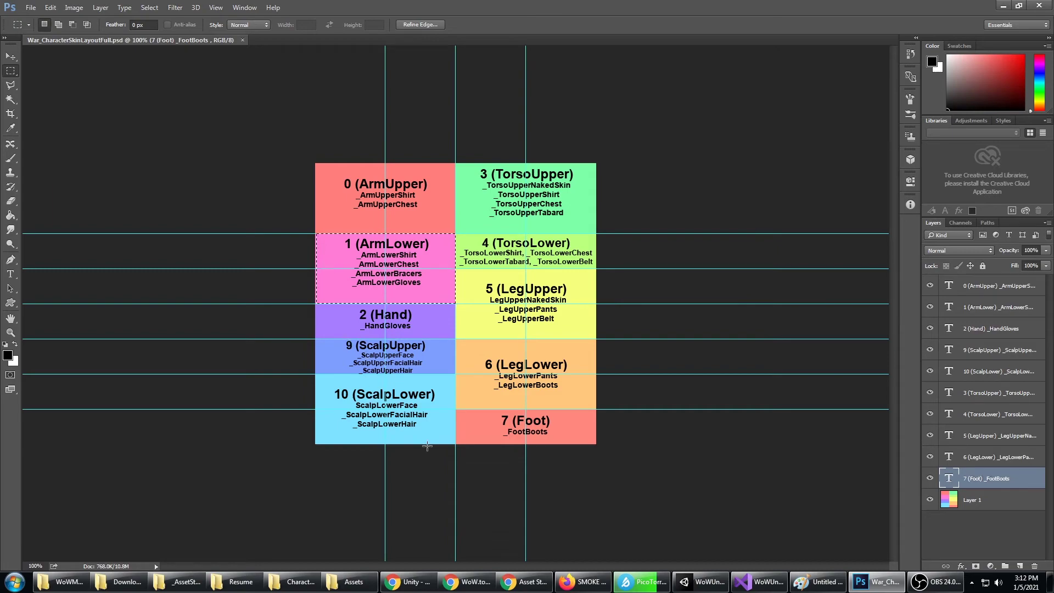
{"action": "left_click", "coordinate": [467, 581]}
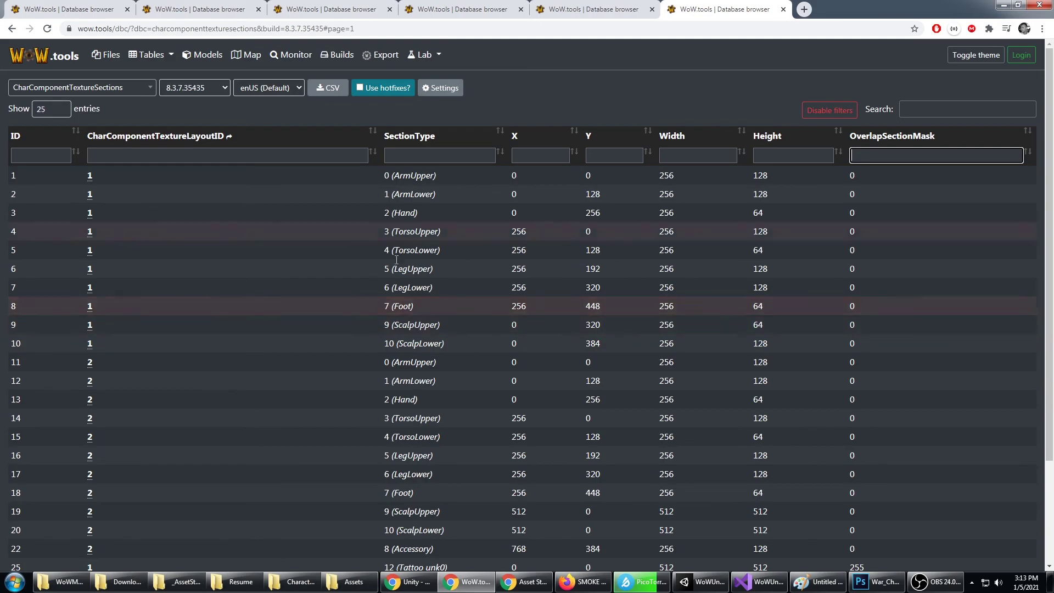
- Read the layout 1 section coordinates in WoW.tools, then return to the skin layout image
{"action": "left_click", "coordinate": [877, 581]}
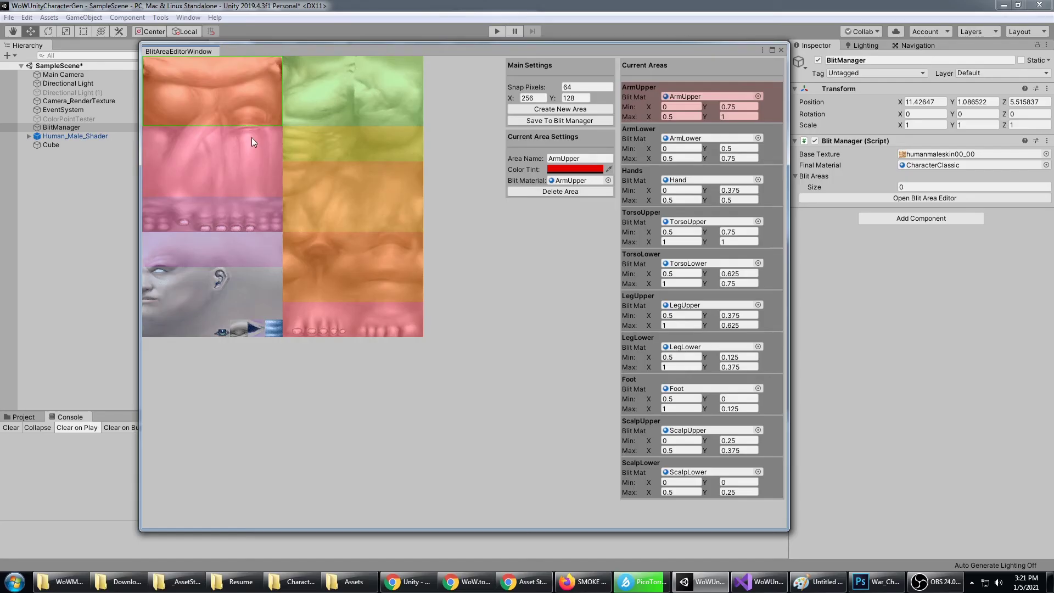
- Review the ArmLower, Hands, TorsoUpper and ArmUpper areas, then save all ten to the BlitManager
{"action": "left_click", "coordinate": [645, 134]}
{"action": "left_click", "coordinate": [644, 181]}
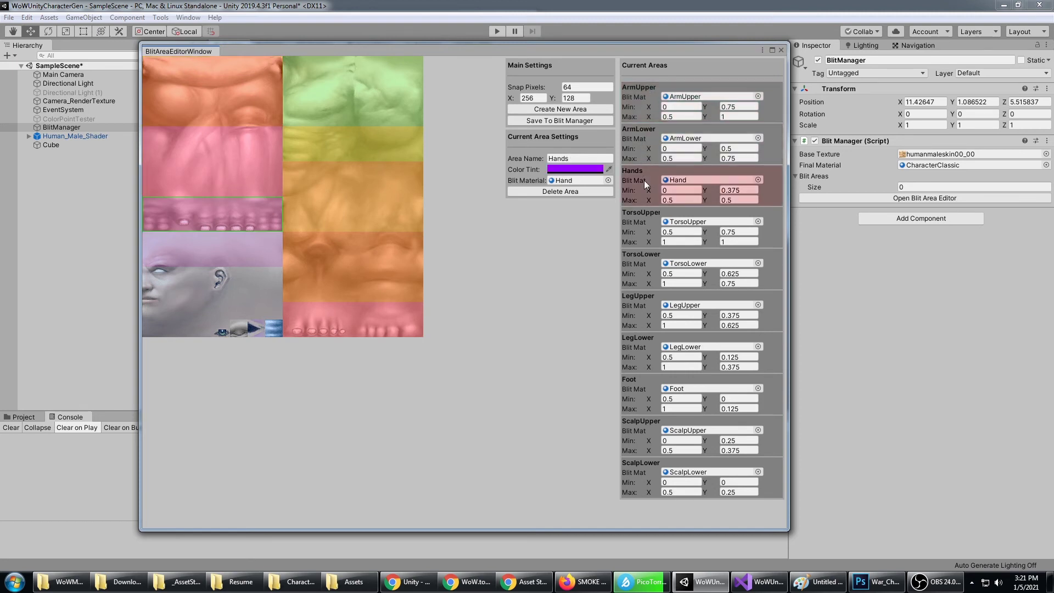
{"action": "left_click", "coordinate": [647, 216]}
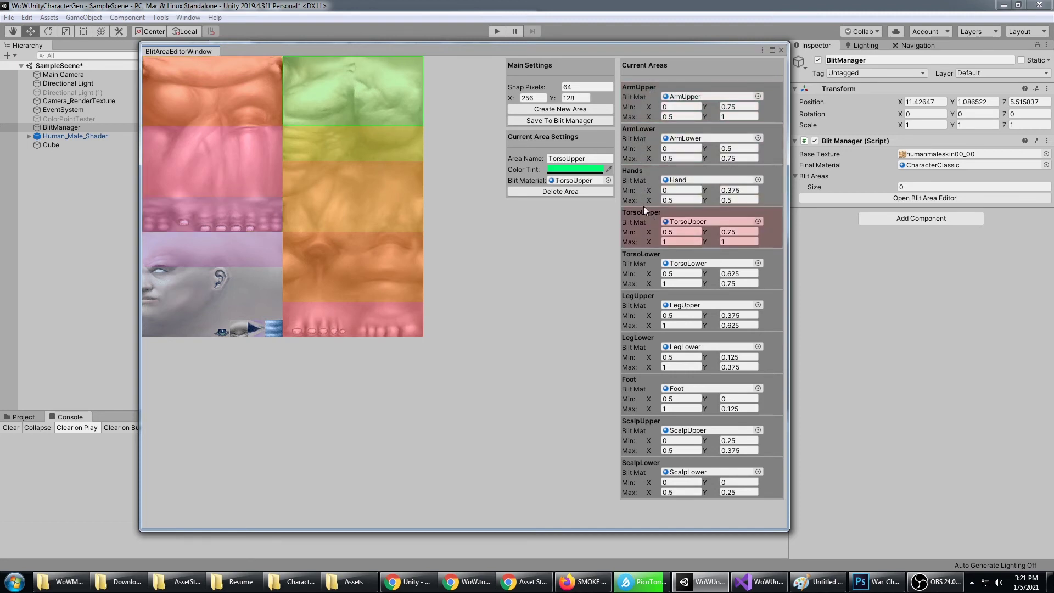
{"action": "left_click", "coordinate": [642, 97]}
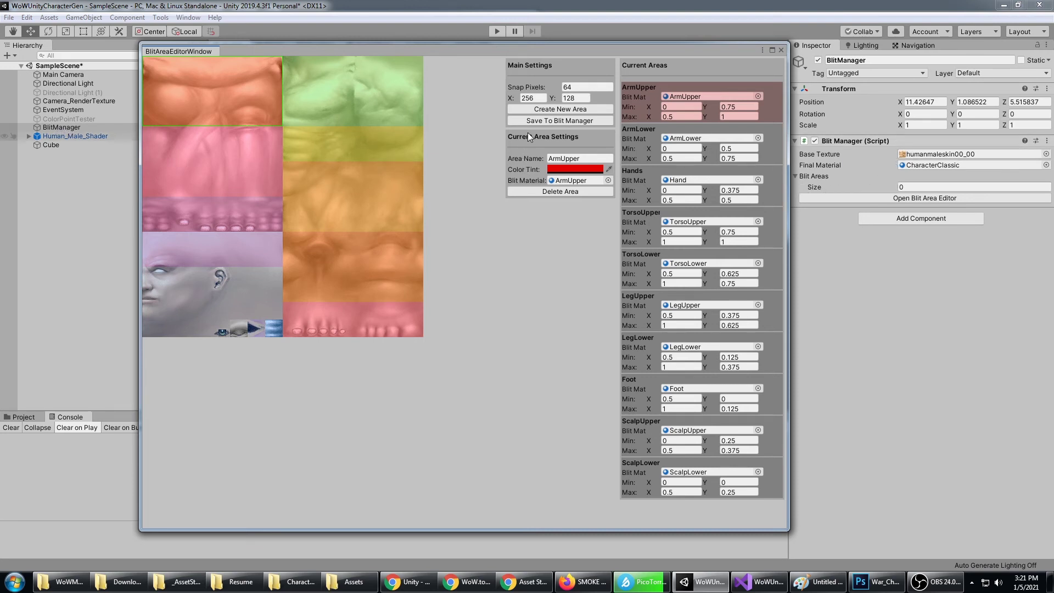
{"action": "left_click", "coordinate": [539, 120]}
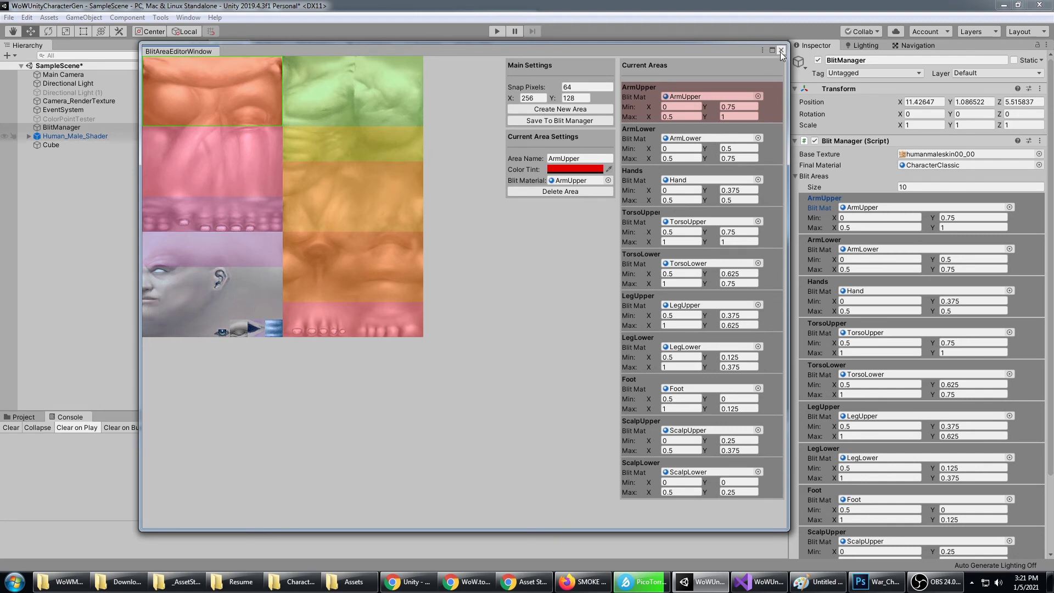
{"action": "left_click", "coordinate": [571, 120]}
- Close the blit area editor and copy the Blit Manager component
{"action": "left_click", "coordinate": [782, 49]}
{"action": "left_click", "coordinate": [1040, 141]}
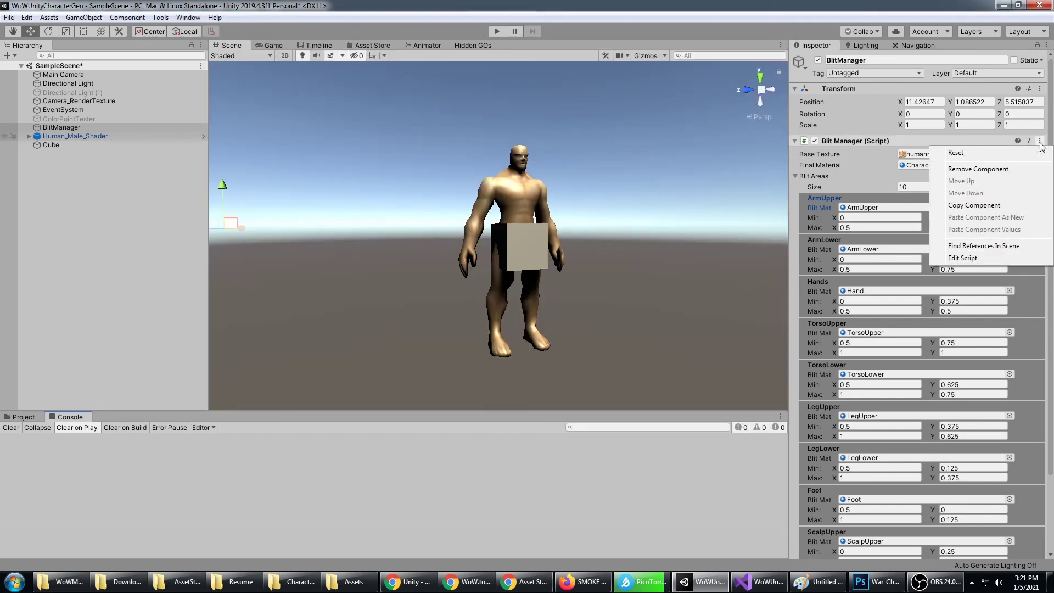
{"action": "left_click", "coordinate": [989, 207]}
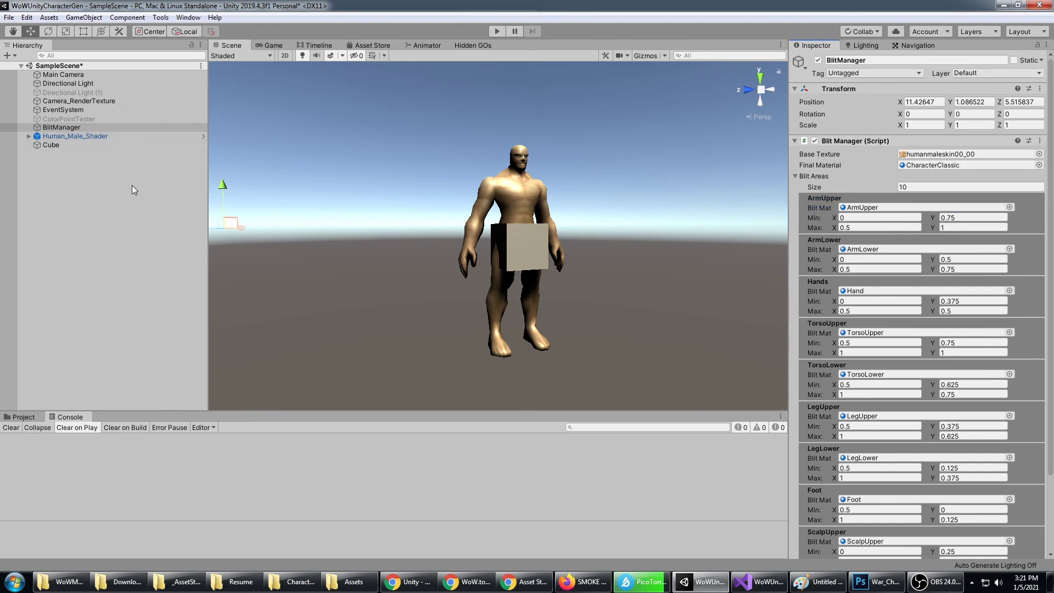
- Reselect BlitManager and show the CharacterCreator Materials/Blip folder in the Project panel
{"action": "left_click", "coordinate": [92, 170]}
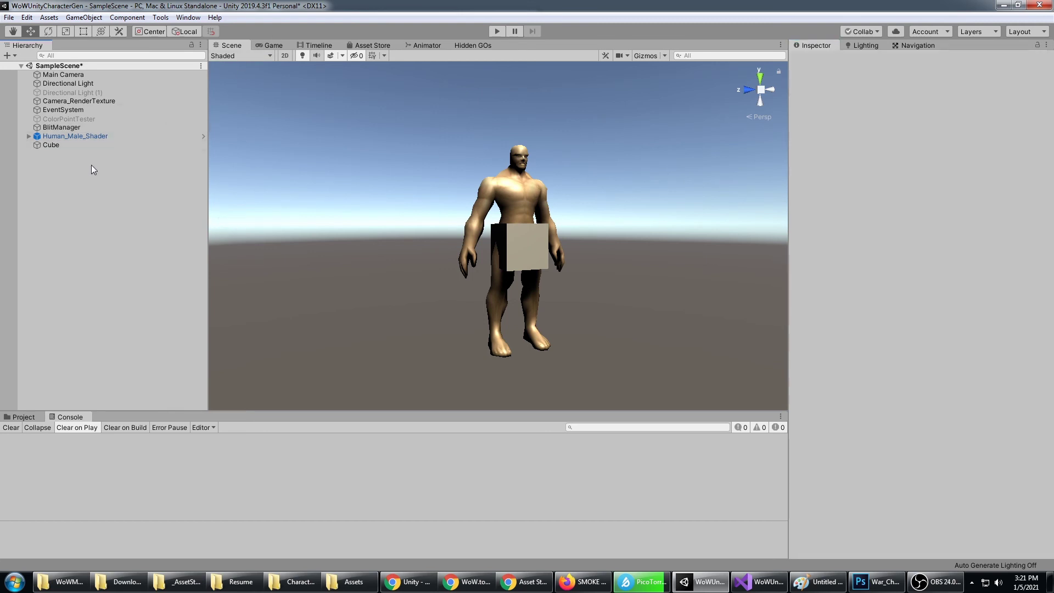
{"action": "left_click", "coordinate": [64, 127]}
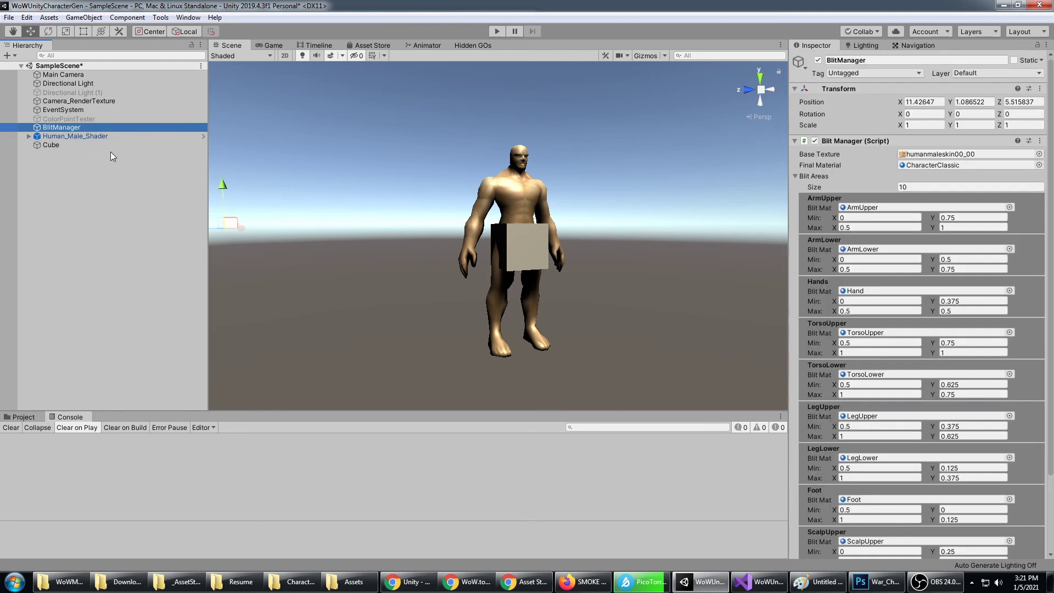
{"action": "scroll", "coordinate": [983, 277], "scroll_direction": "down", "scroll_amount": 5}
{"action": "scroll", "coordinate": [982, 281], "scroll_direction": "up", "scroll_amount": 5}
{"action": "left_click", "coordinate": [20, 418]}
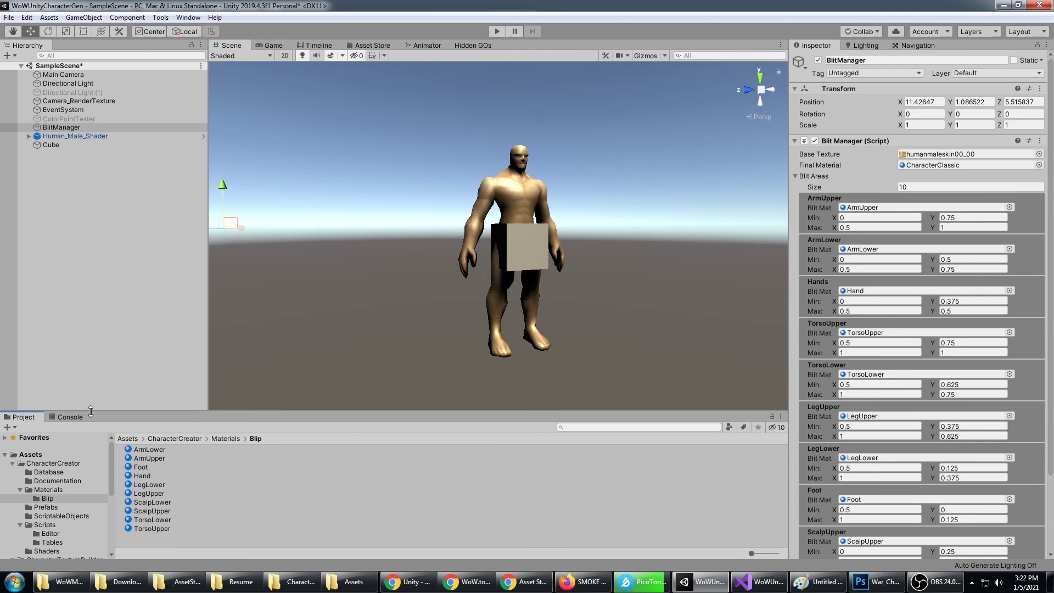
- Give the Hand material's _Layer0 the texture found by searching 'hand'
{"action": "left_click", "coordinate": [149, 450]}
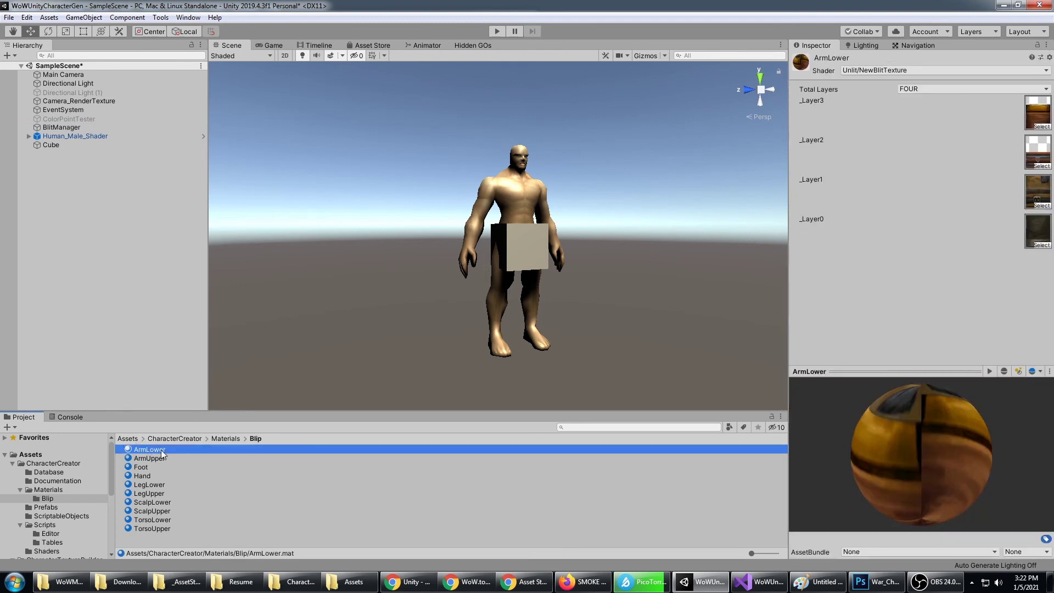
{"action": "key", "text": "Down"}
{"action": "key", "text": "Down"}
{"action": "key", "text": "Down"}
{"action": "key", "text": "Down"}
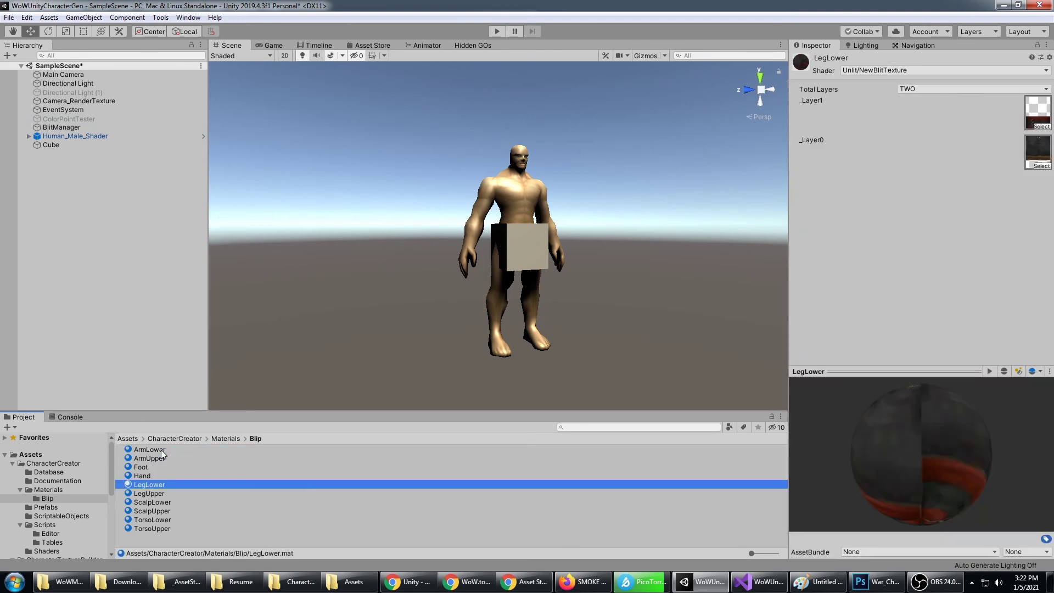
{"action": "key", "text": "Up"}
{"action": "left_click", "coordinate": [1042, 127]}
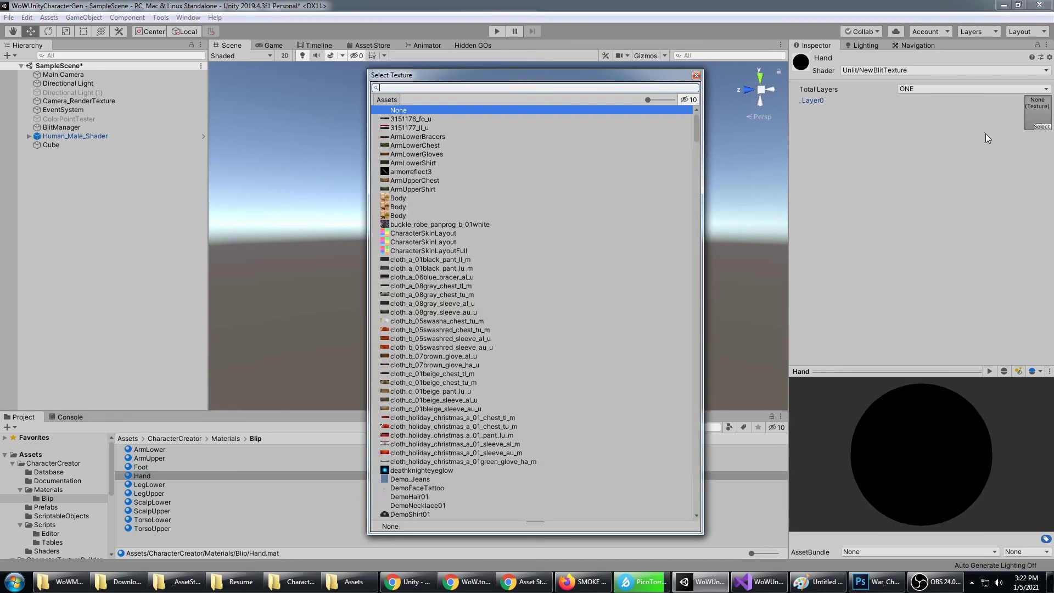
{"action": "type", "text": "hand"}
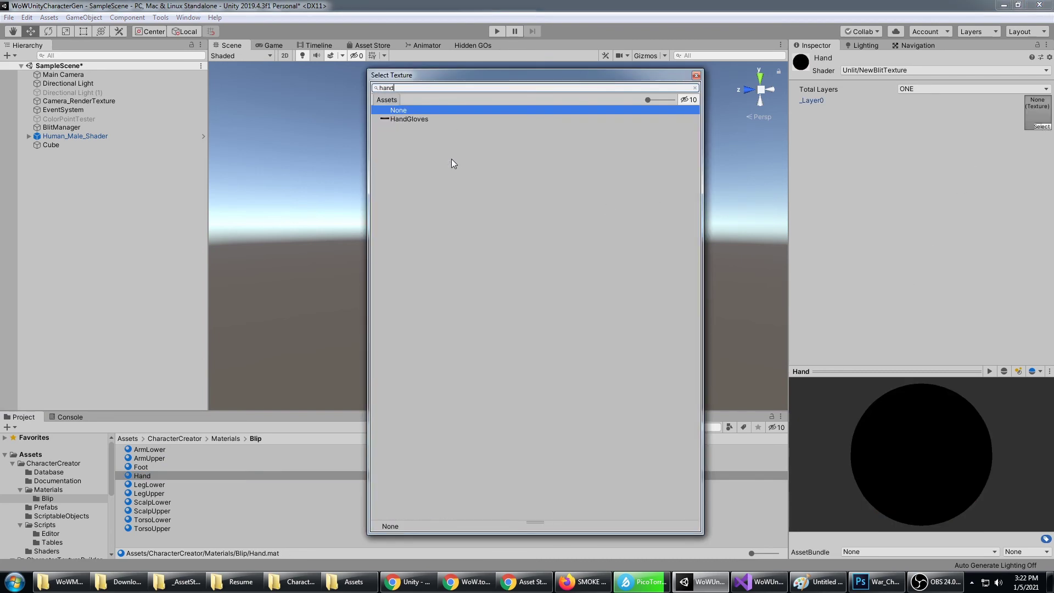
{"action": "key", "text": "Down"}
{"action": "key", "text": "Return"}
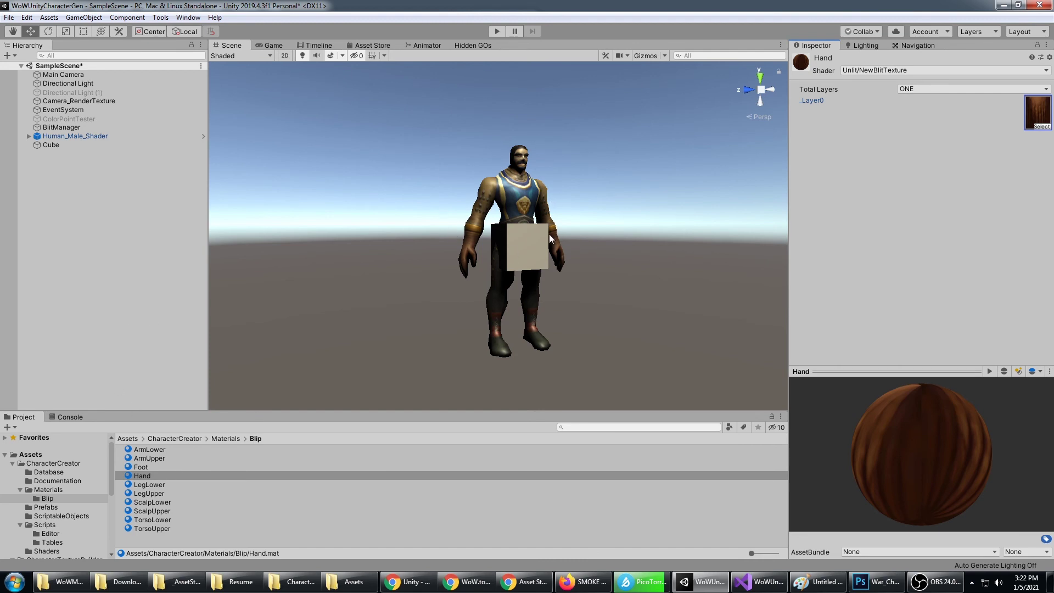
- Delete the Cube in front of the character from SampleScene
{"action": "left_click_drag", "start_coordinate": [473, 238], "coordinate": [504, 258], "text": "alt"}
{"action": "left_click", "coordinate": [504, 258]}
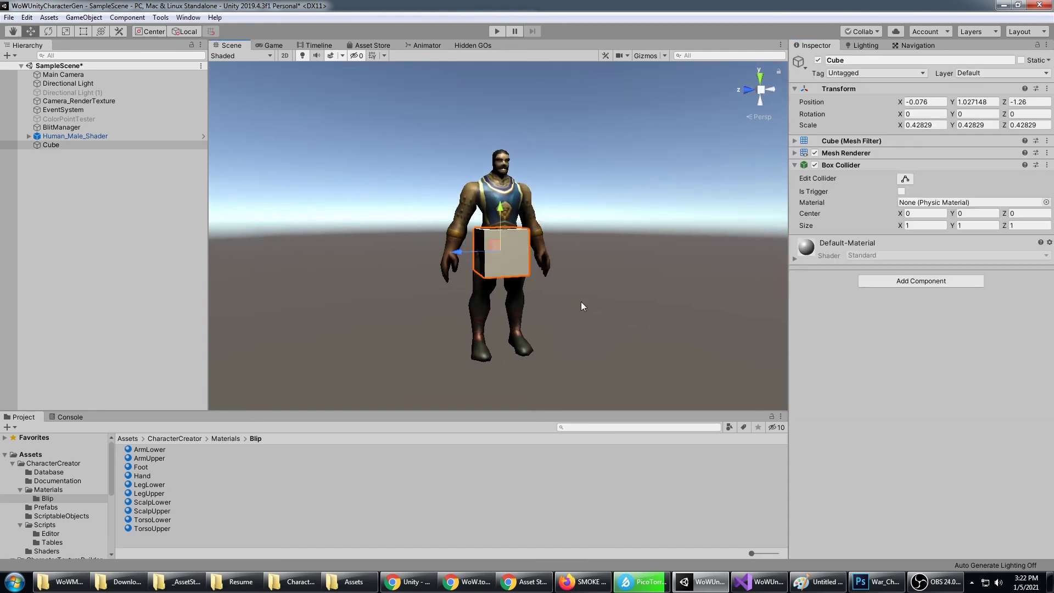
{"action": "key", "text": "Delete"}
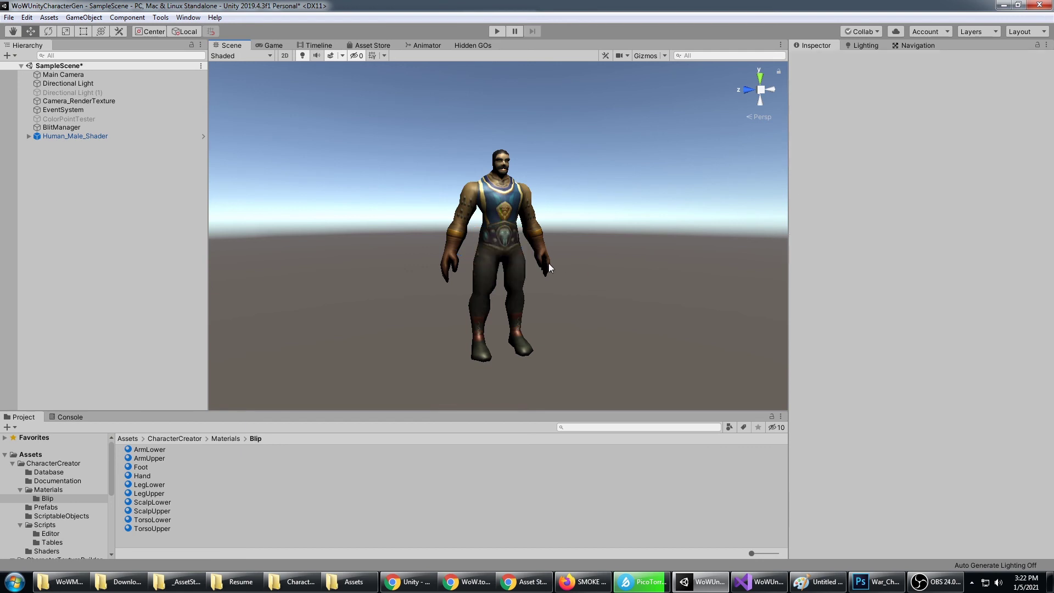
{"action": "left_click_drag", "start_coordinate": [530, 239], "coordinate": [486, 289], "text": "alt"}
{"action": "left_click", "coordinate": [104, 128]}
{"action": "left_click", "coordinate": [104, 136]}
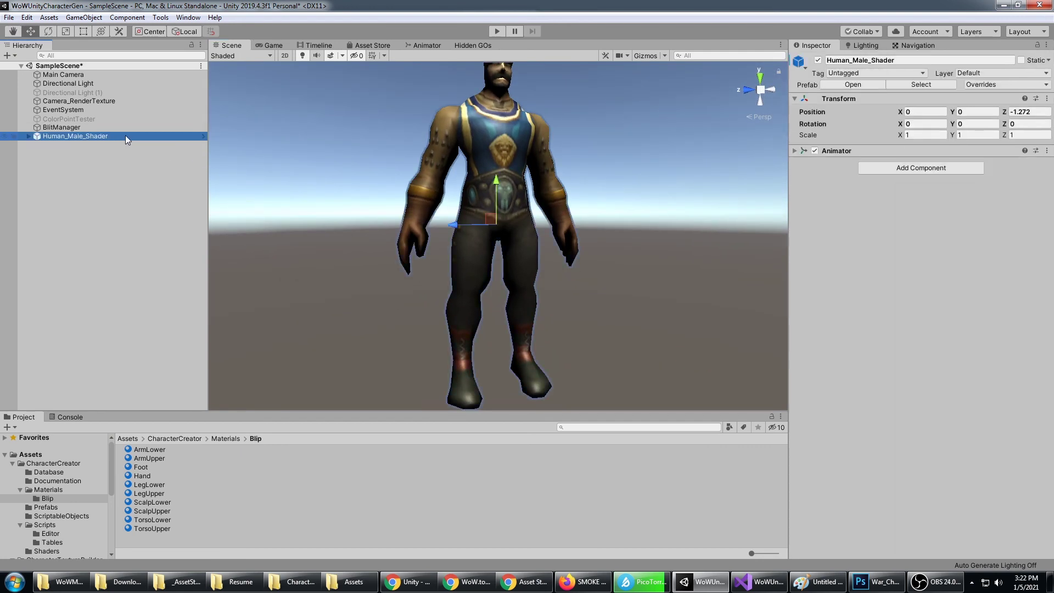
{"action": "left_click_drag", "start_coordinate": [550, 239], "coordinate": [447, 274], "text": "alt"}
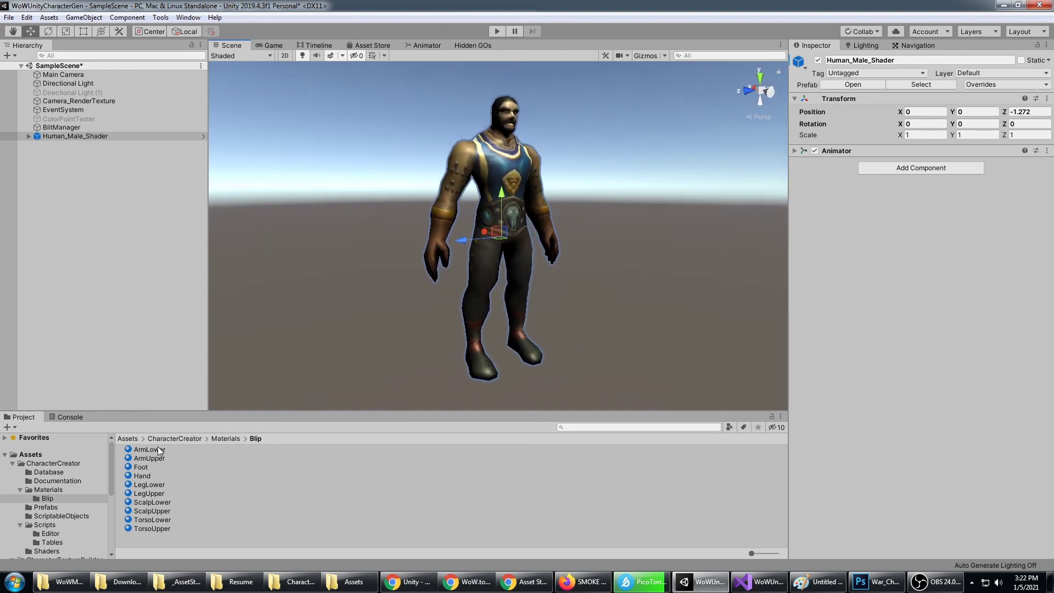
{"action": "left_click", "coordinate": [29, 136]}
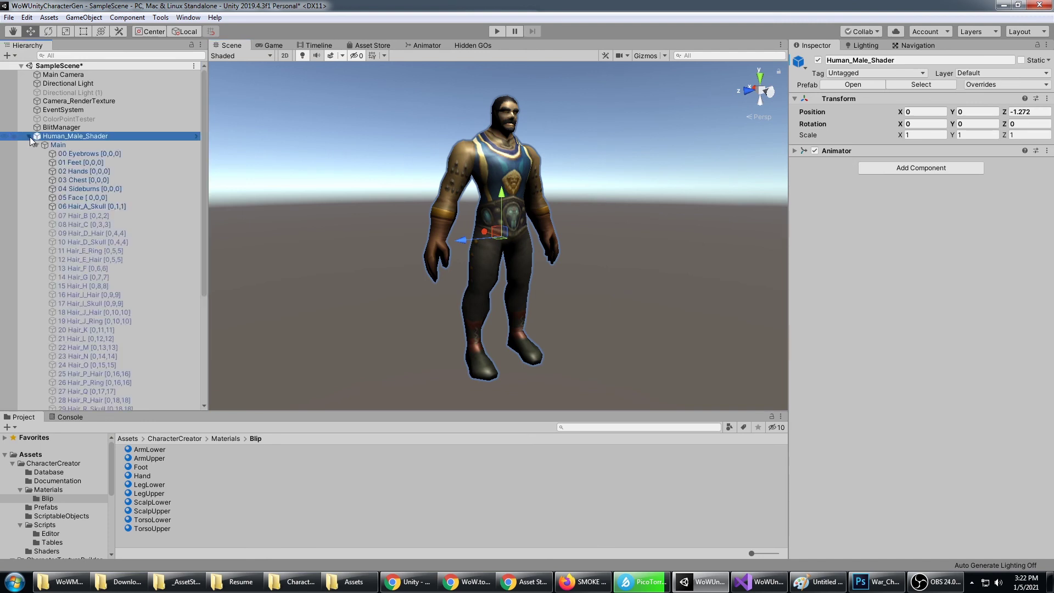
{"action": "left_click", "coordinate": [29, 137]}
{"action": "left_click_drag", "start_coordinate": [648, 246], "coordinate": [260, 211], "text": "alt"}
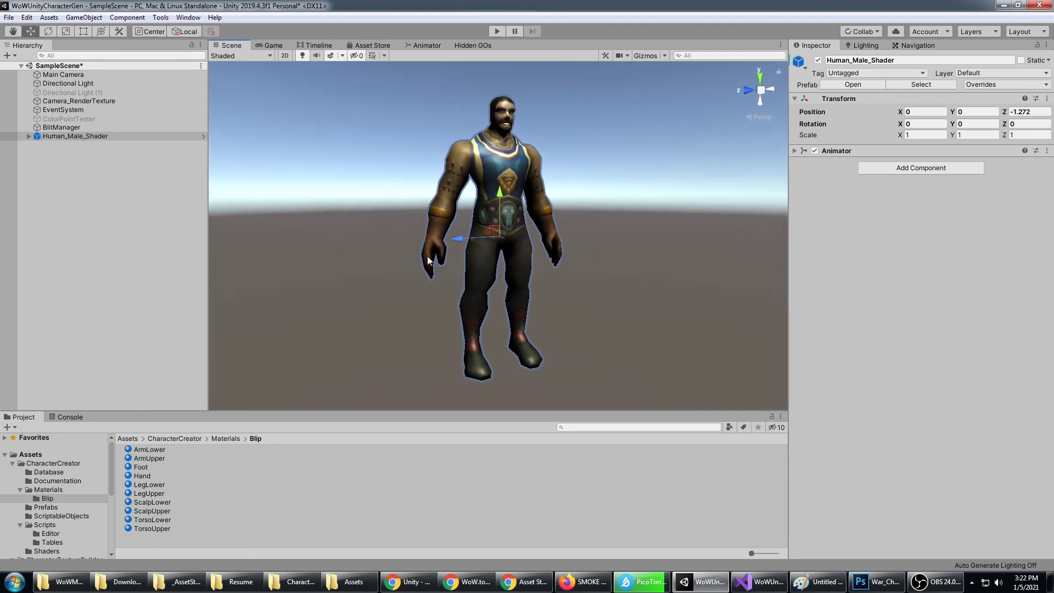
{"action": "left_click_drag", "start_coordinate": [403, 242], "coordinate": [461, 245], "text": "alt"}
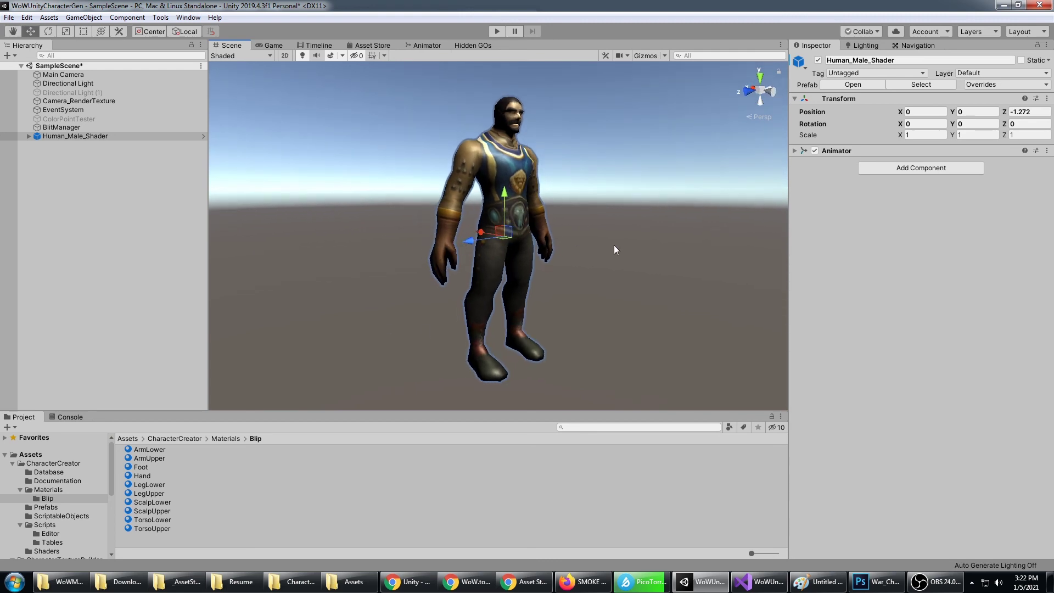
{"action": "left_click_drag", "start_coordinate": [615, 248], "coordinate": [434, 350], "text": "alt"}
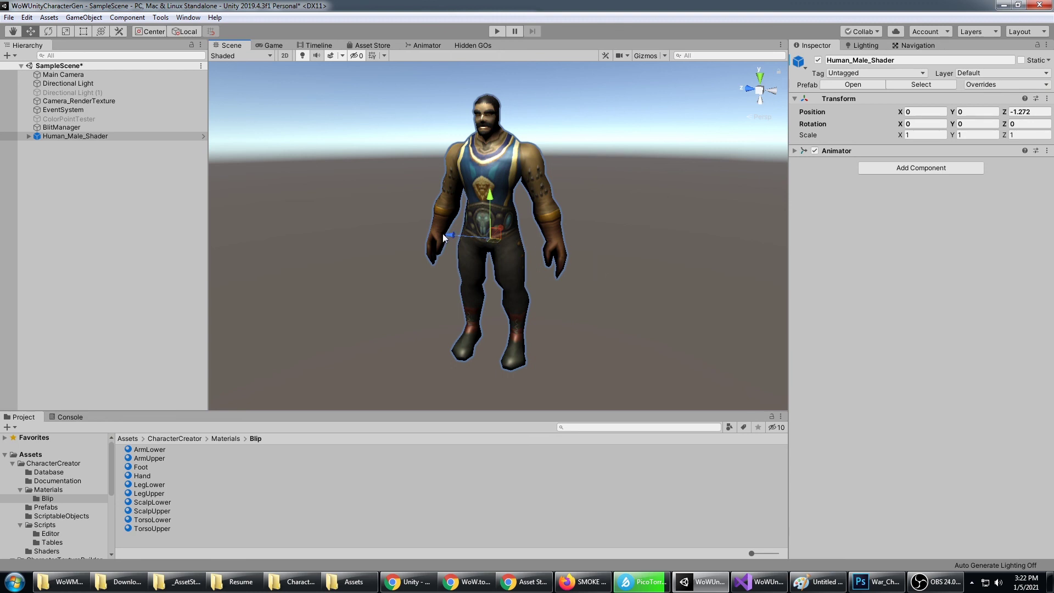
{"action": "left_click_drag", "start_coordinate": [592, 268], "coordinate": [420, 239], "text": "alt"}
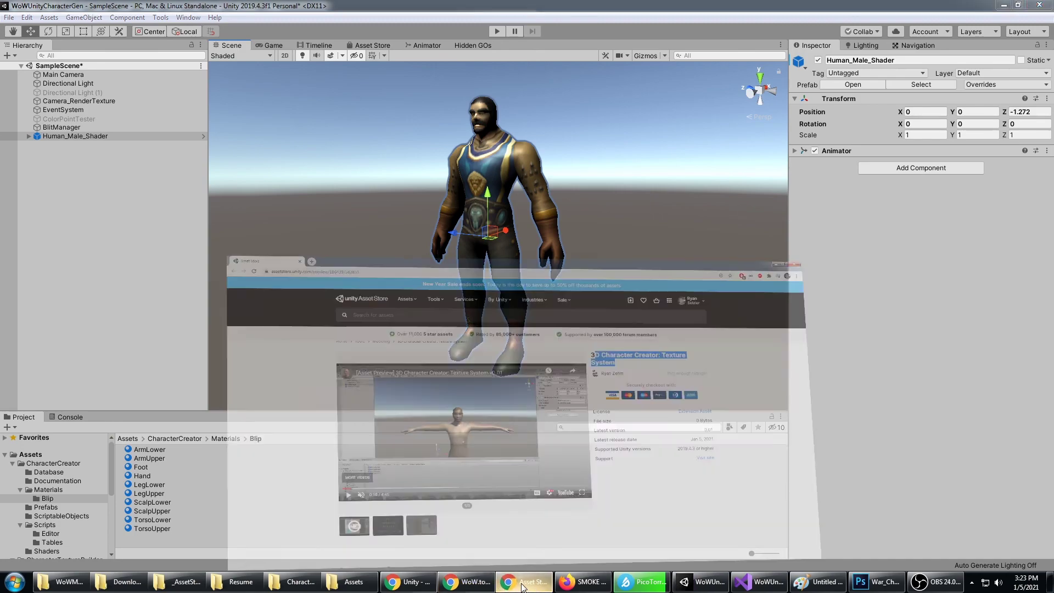
{"action": "left_click", "coordinate": [523, 585]}
{"action": "left_click", "coordinate": [732, 185]}
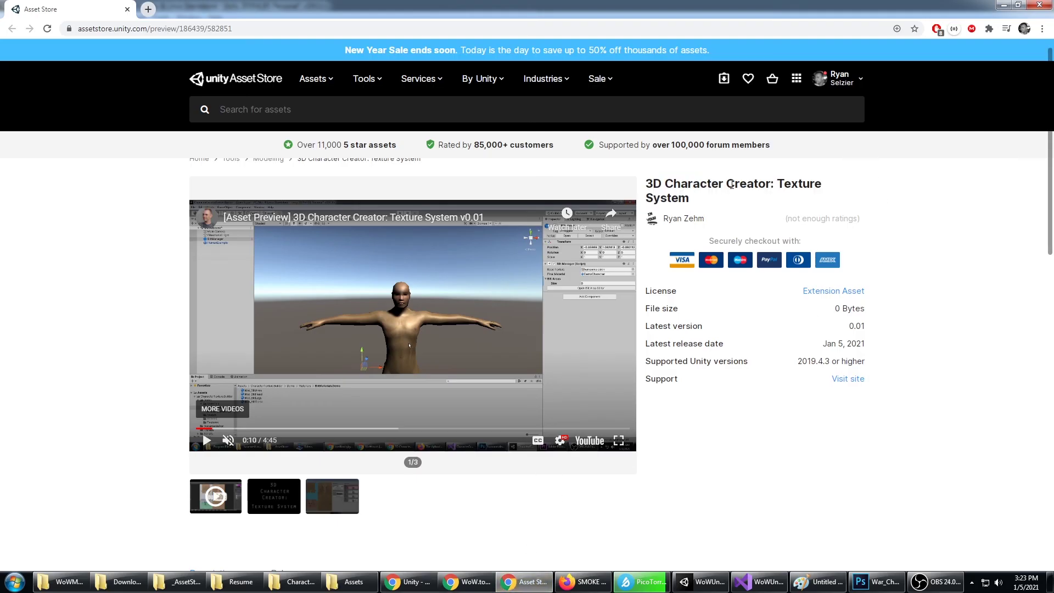
{"action": "left_click", "coordinate": [1003, 5]}
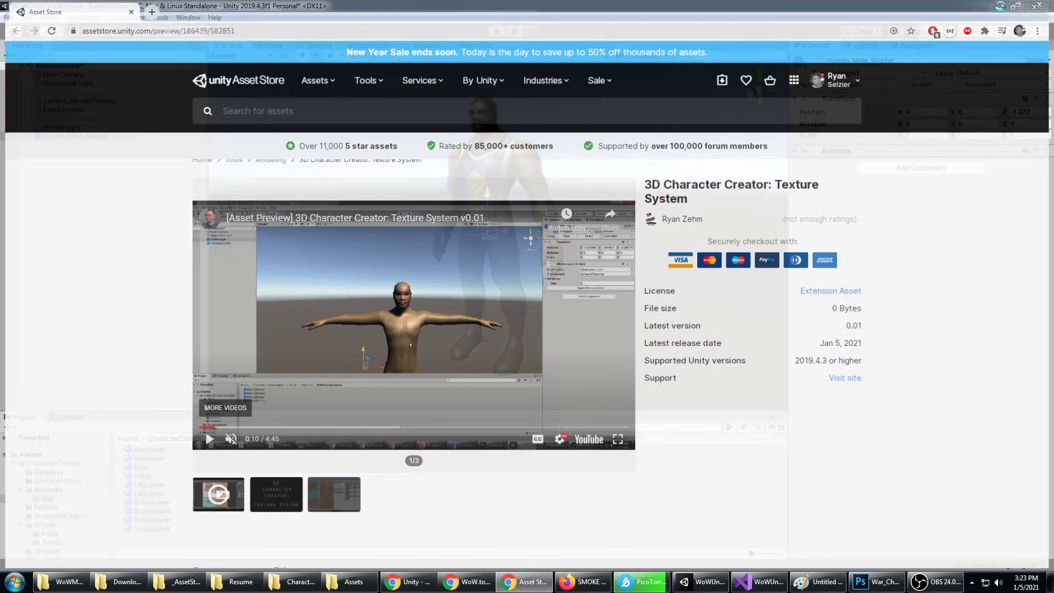